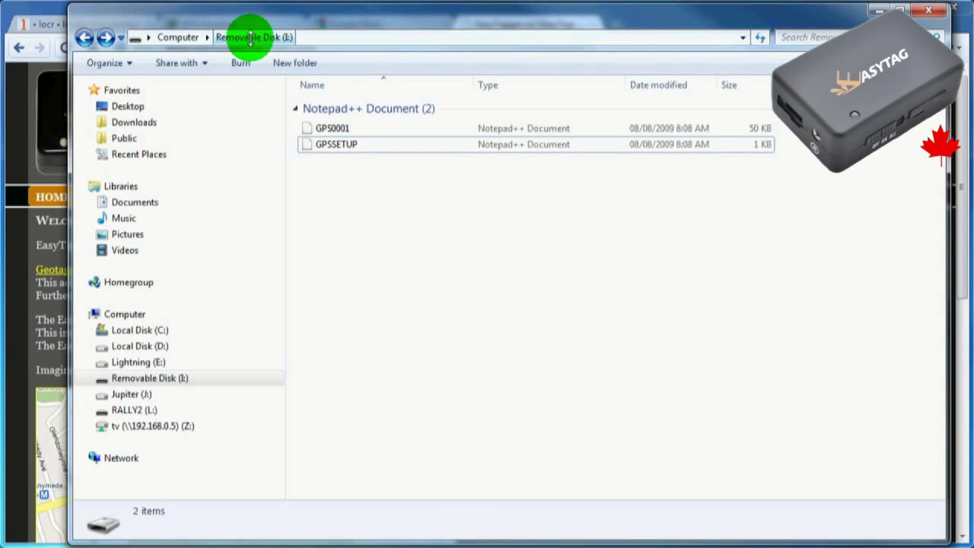
Step: Inspect the GPS0001 track file on Removable Disk (I:), then clear the selection
left_click(329, 127)
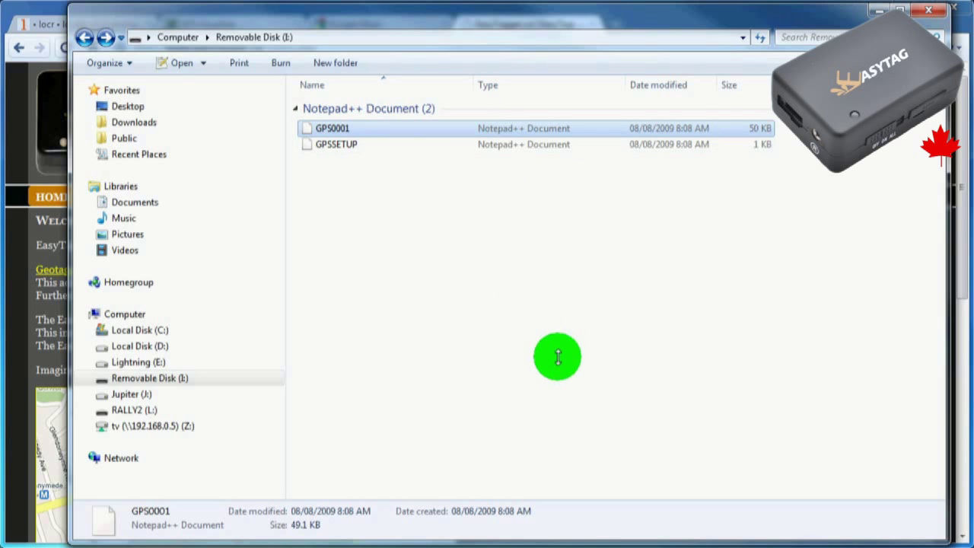
left_click(559, 346)
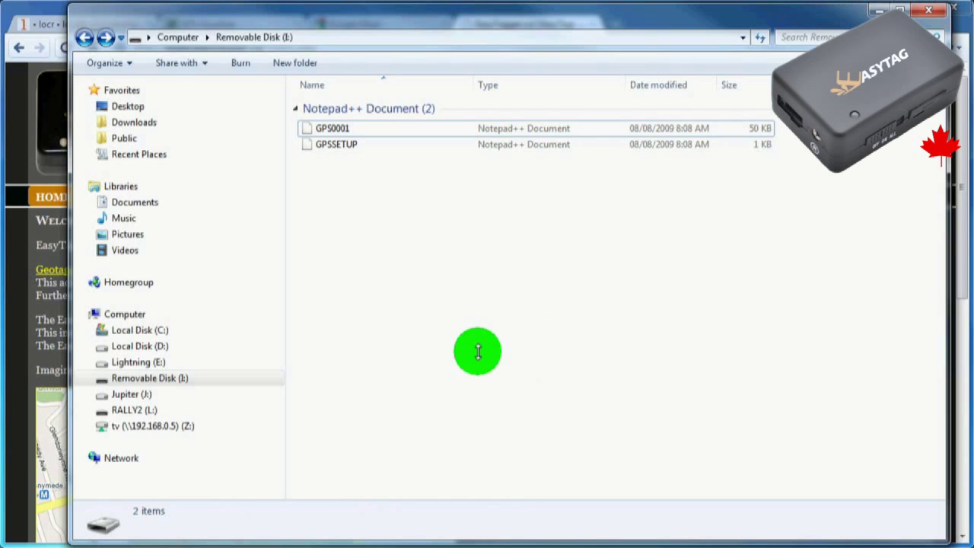
Step: Bring the EasyTagger Canada site forward and scroll its Downloads page to the LOCR v1.2.4 entry
left_click(43, 332)
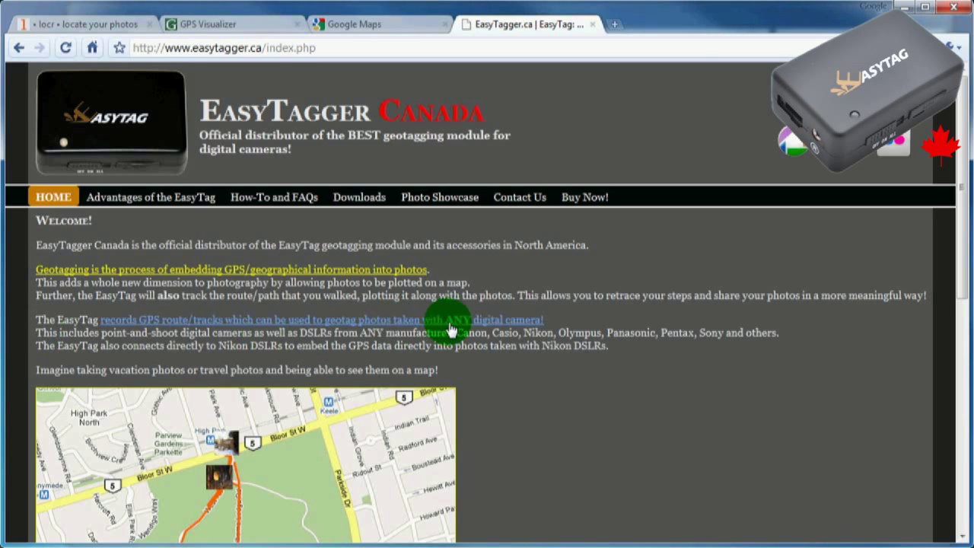
left_click(382, 207)
scroll(474, 352, "down", 3)
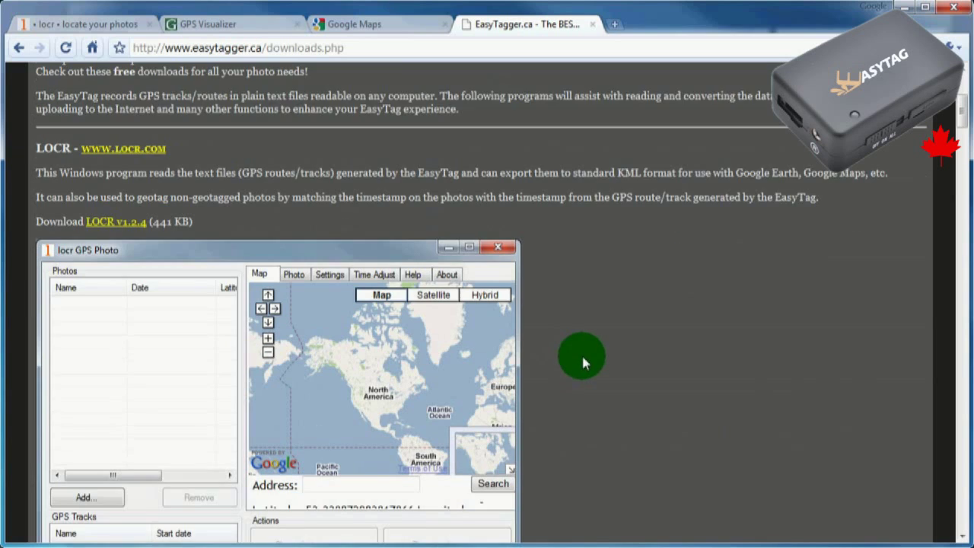
scroll(581, 361, "down", 2)
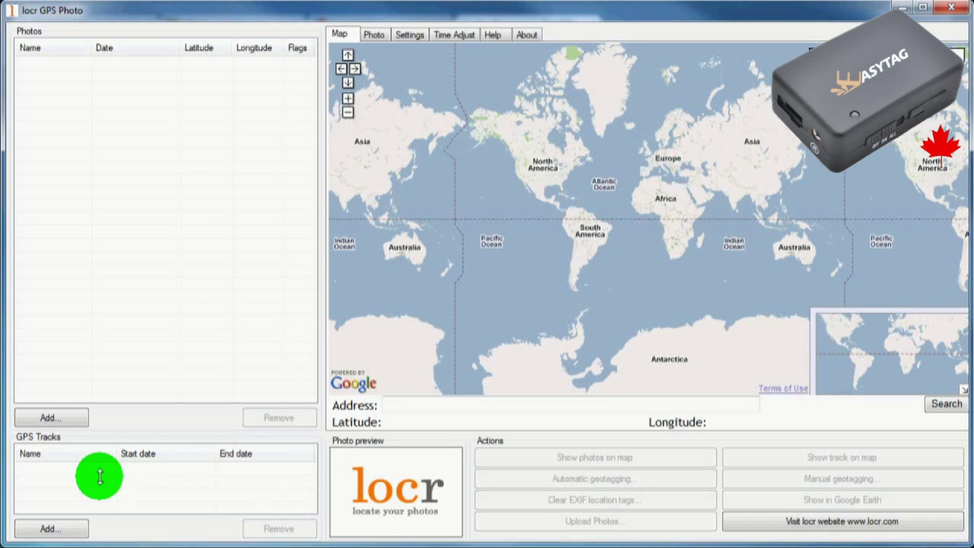
Step: Add GPS0001 from Removable Disk (I:) to the GPS Tracks list
left_click(78, 528)
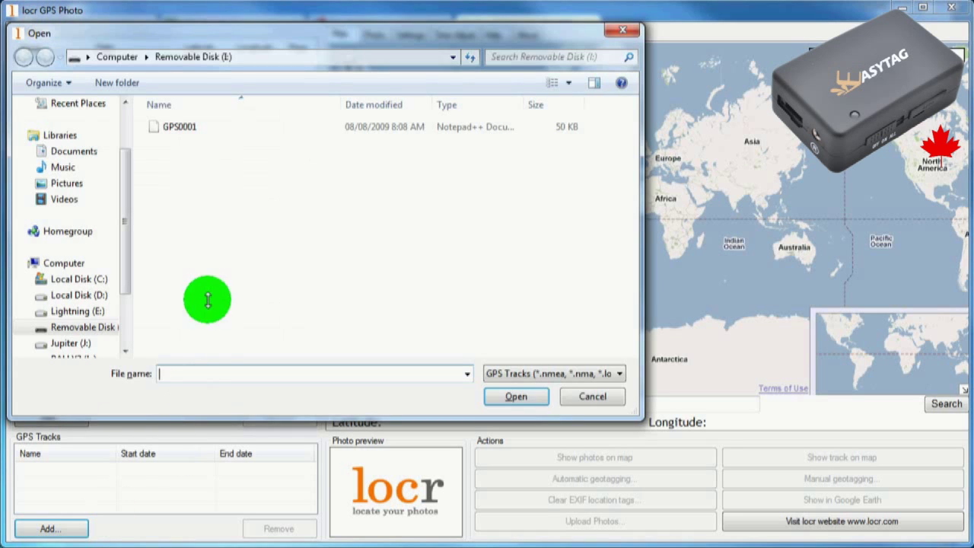
left_click(206, 127)
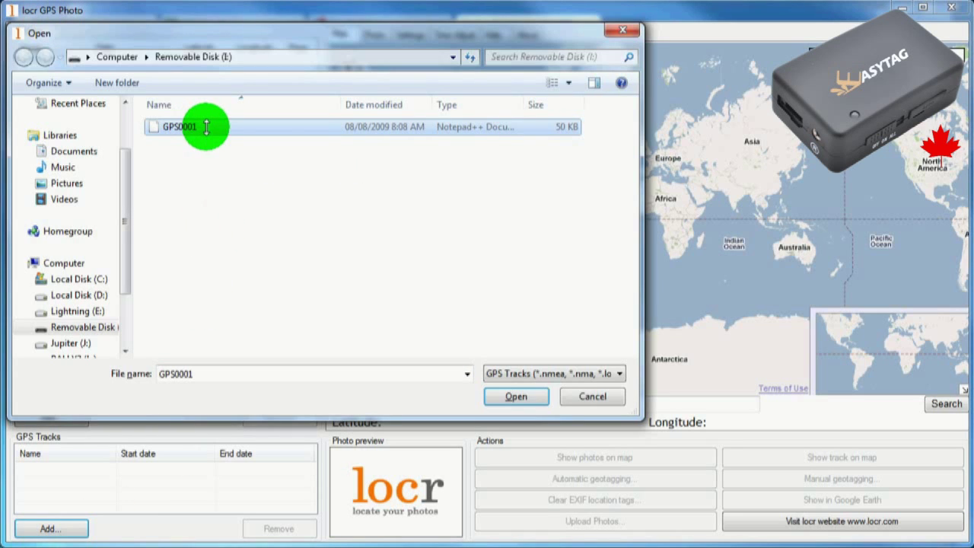
left_click(539, 397)
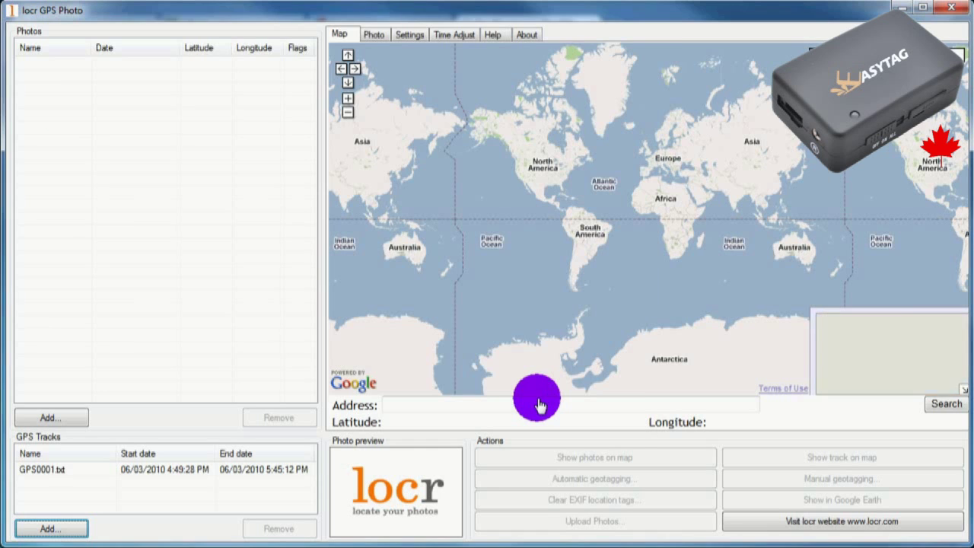
Step: Zoom the map into the GPS0001.txt track over High Park and export it as GPS0001.txt.kml
left_click(181, 473)
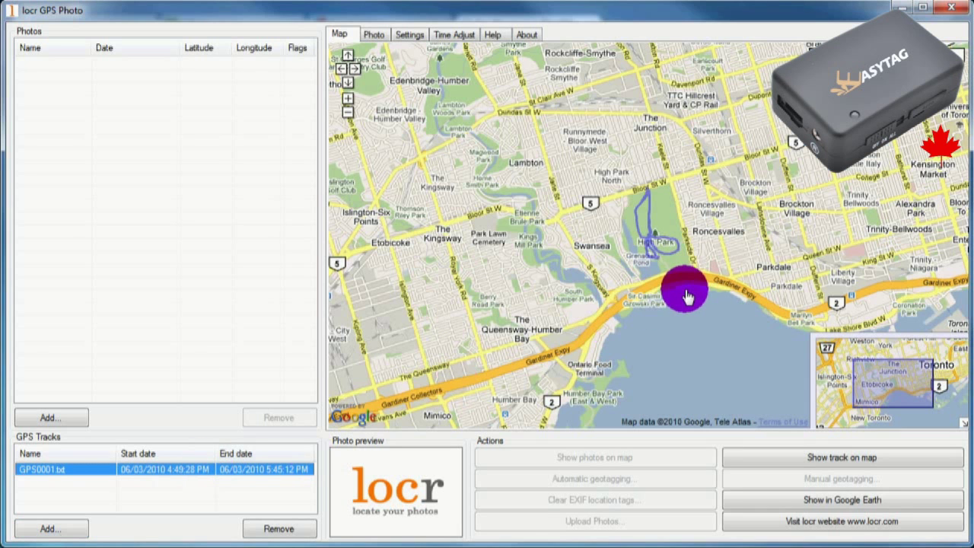
double_click(683, 282)
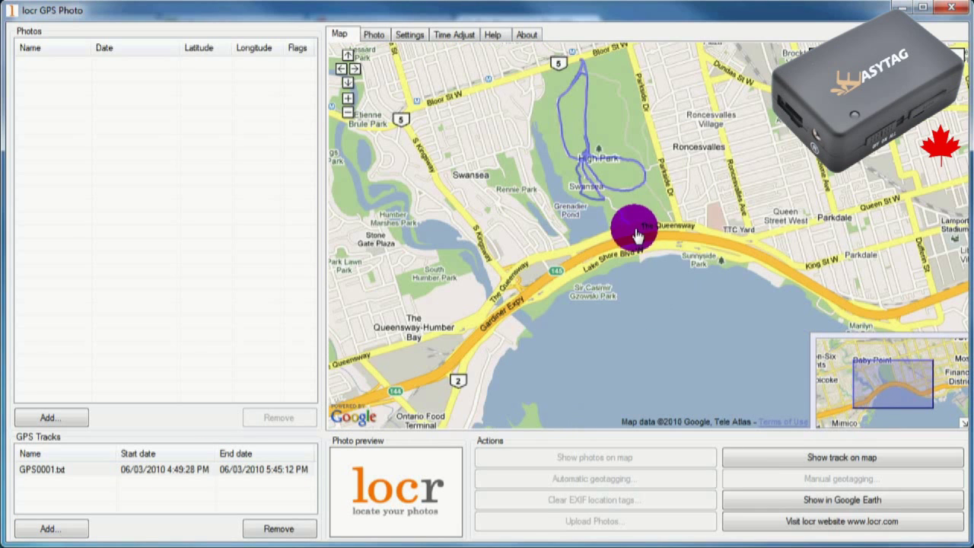
left_click_drag(631, 226, 678, 355)
double_click(682, 358)
left_click_drag(658, 190, 645, 403)
double_click(610, 213)
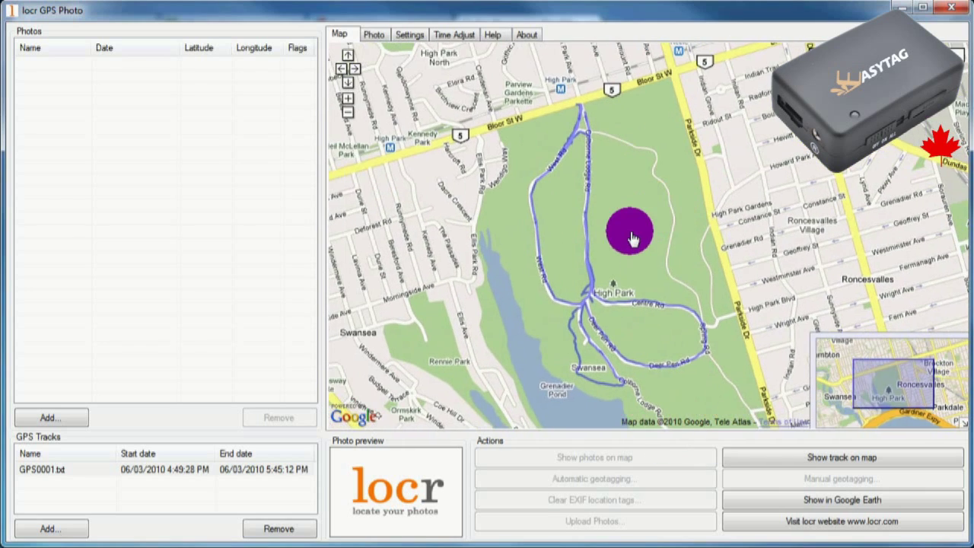
left_click_drag(598, 239, 647, 348)
double_click(652, 305)
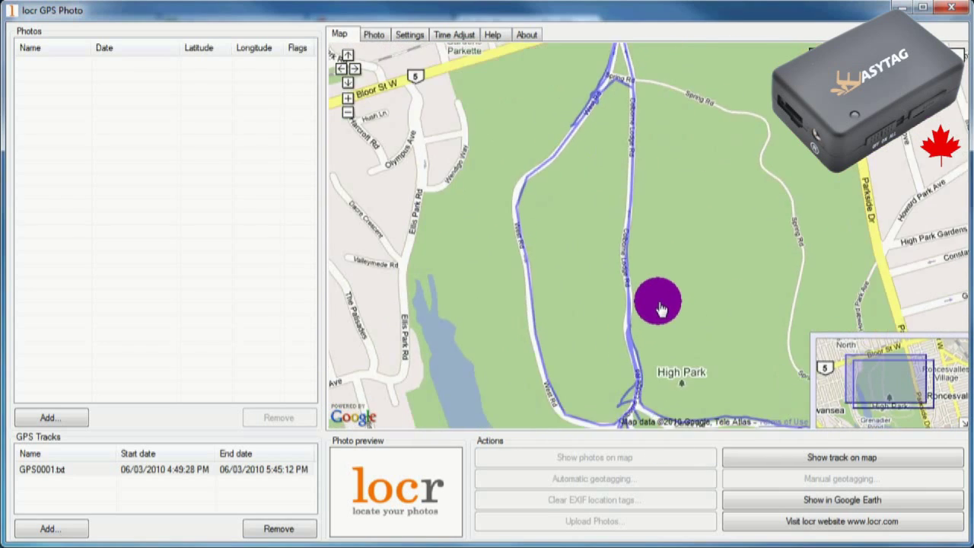
left_click_drag(675, 291, 658, 356)
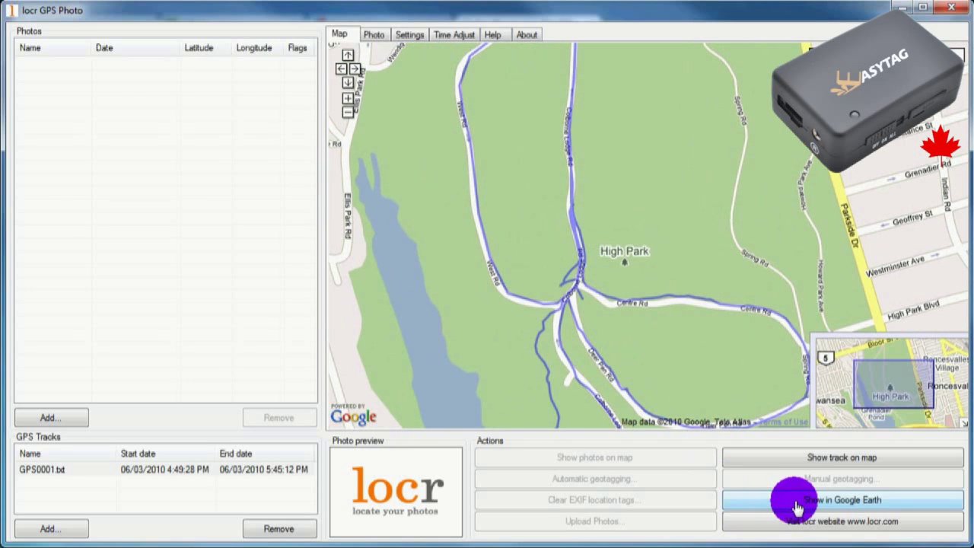
left_click(933, 499)
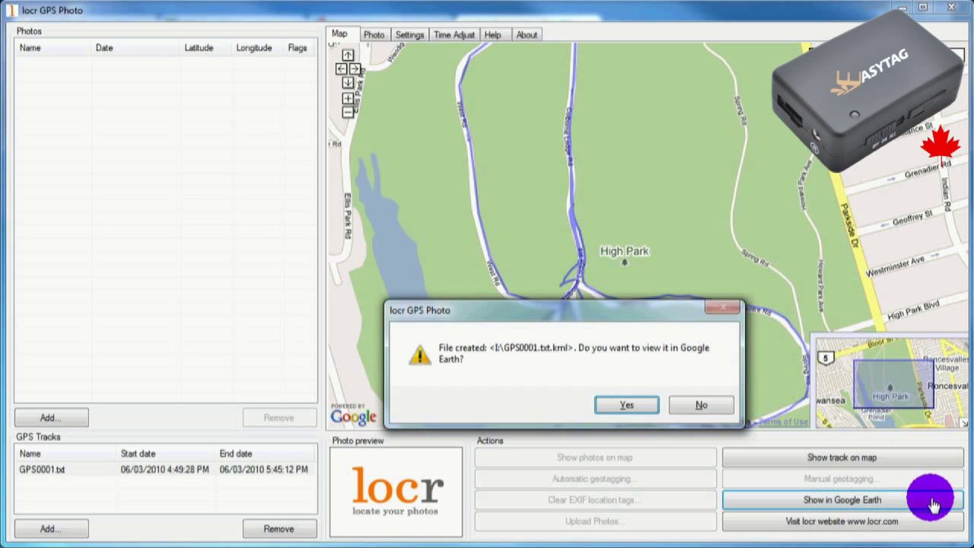
left_click(722, 409)
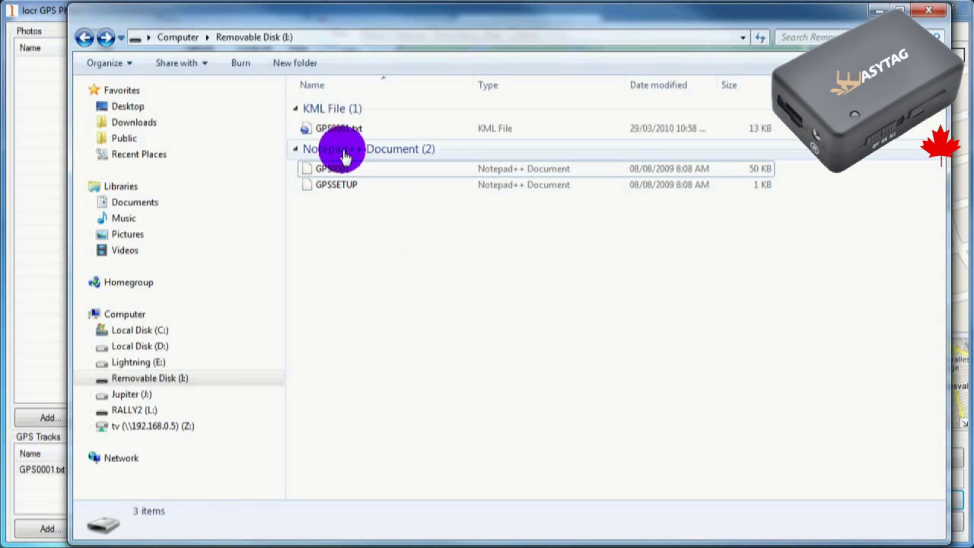
Step: Rename the exported KML file on the removable disk to 'LOCR Track'
left_click(342, 131)
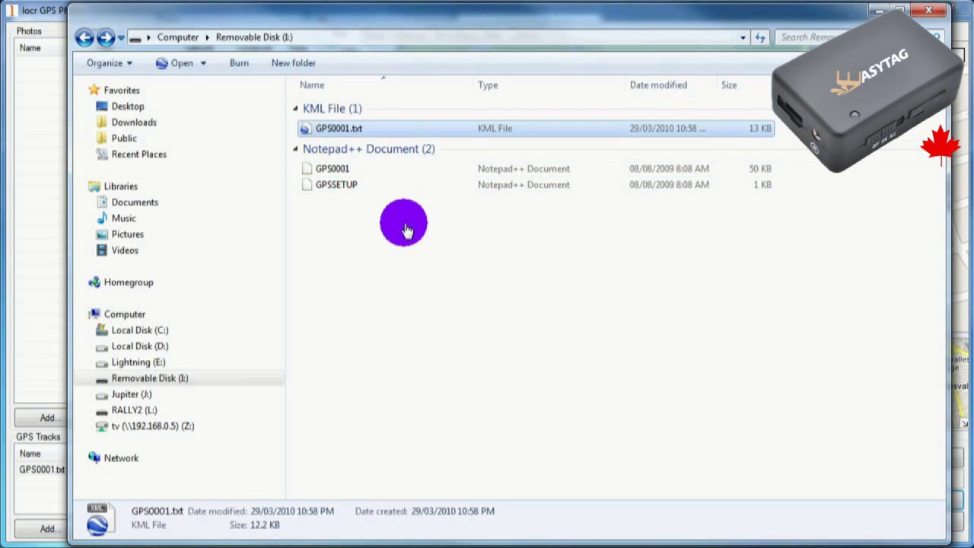
key("F2")
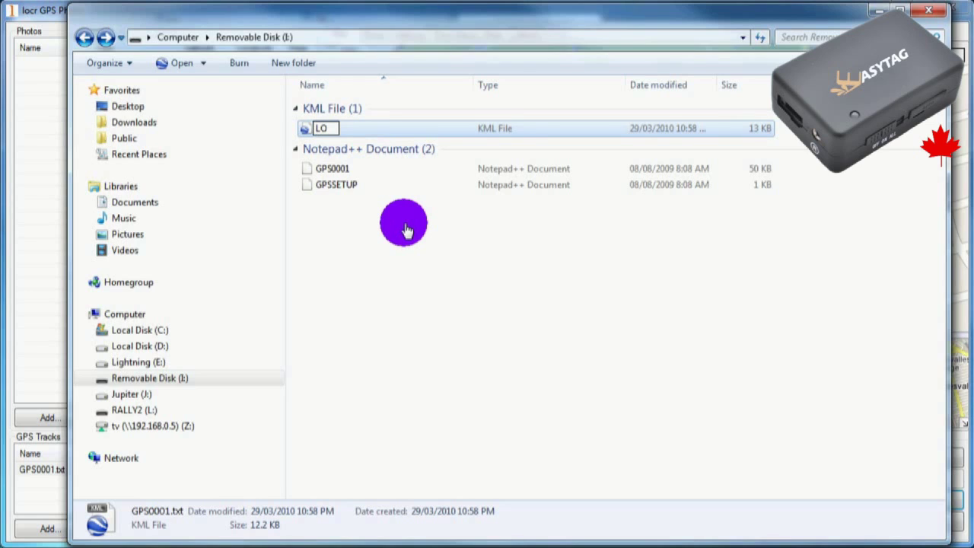
key("Return")
left_click(407, 230)
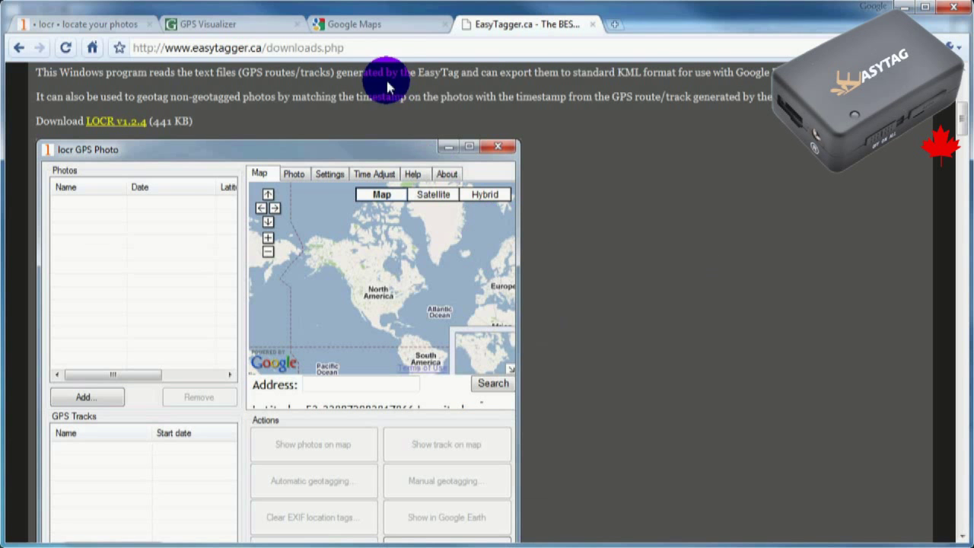
Step: Create a new My Maps map titled 'LOCR Generated Track' and bring up its KML import
left_click(397, 25)
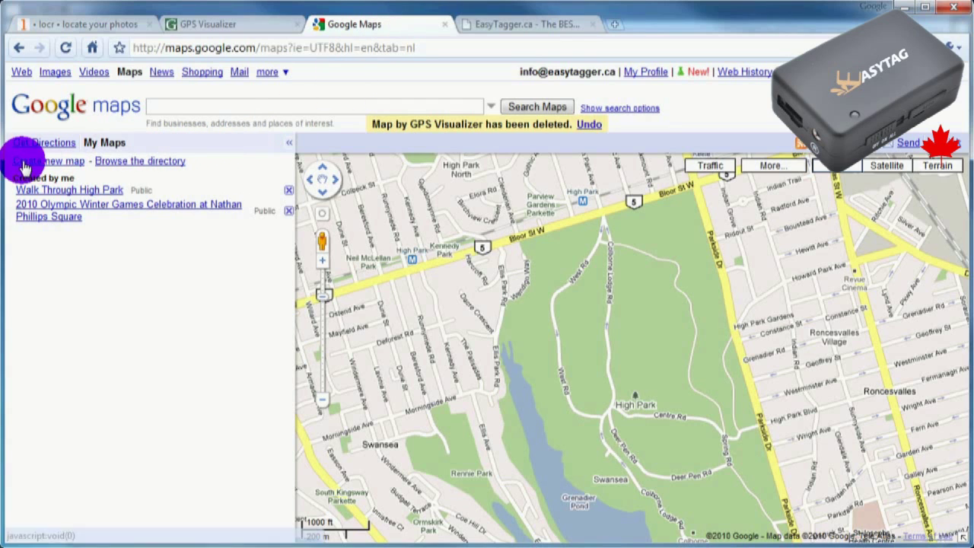
left_click(74, 164)
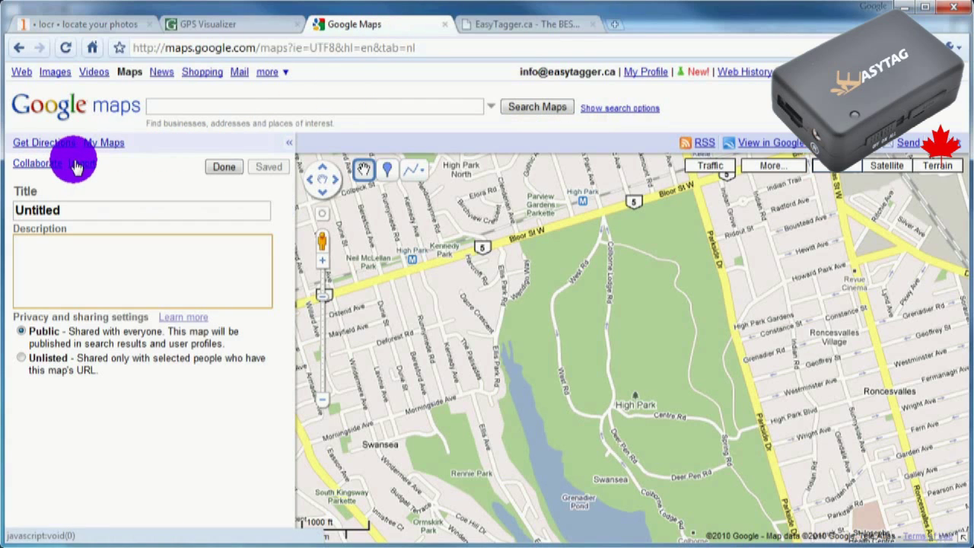
left_click(81, 209)
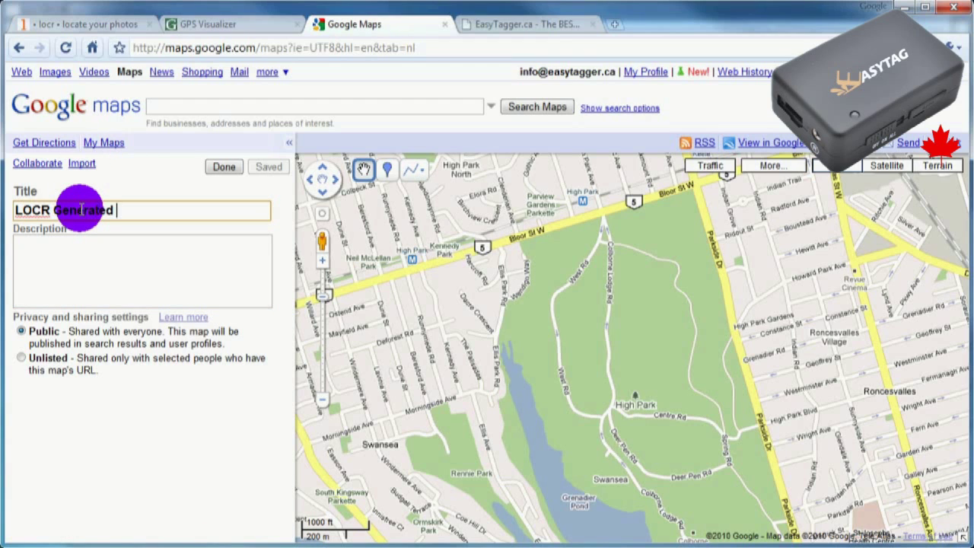
left_click(110, 173)
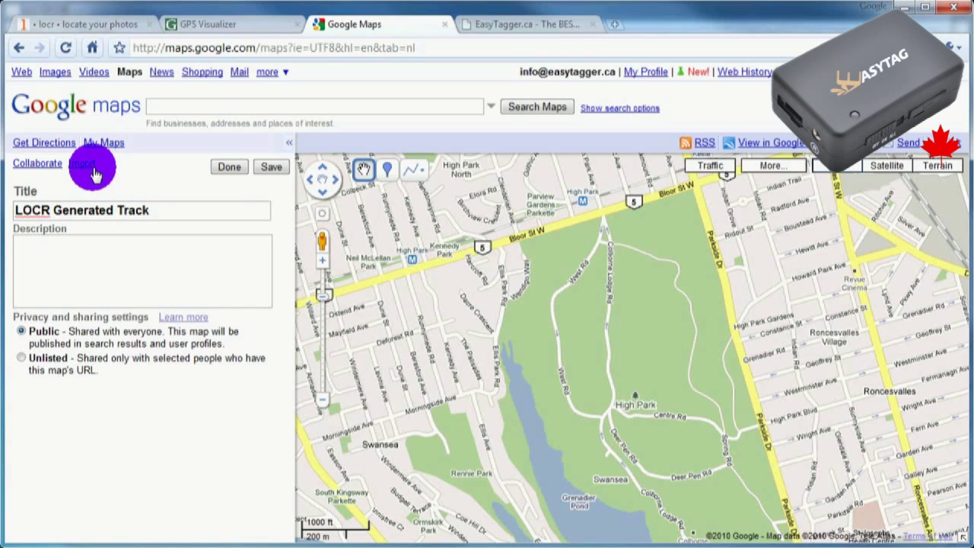
left_click(85, 167)
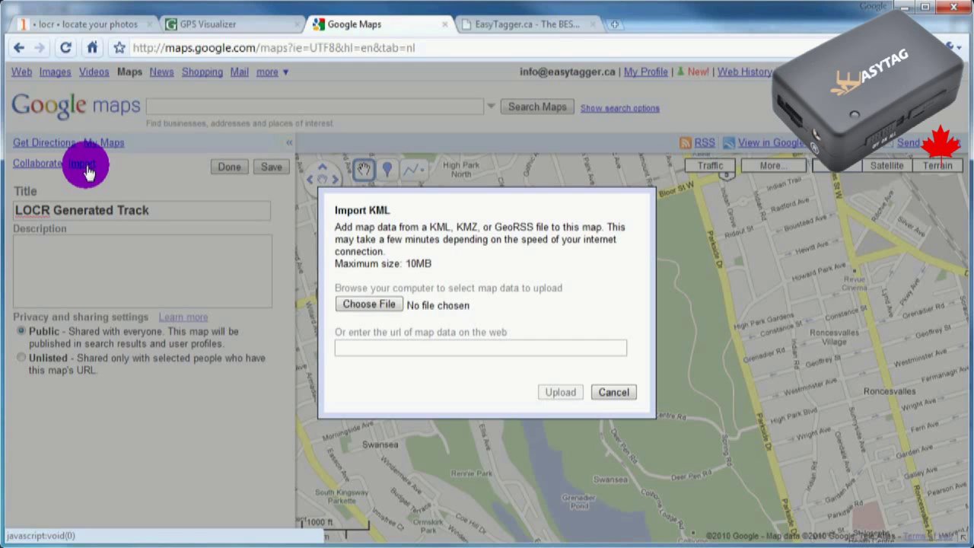
Step: Upload LOCR Track.kml from Removable Disk (I:) so the yellow High Park path appears
left_click(397, 306)
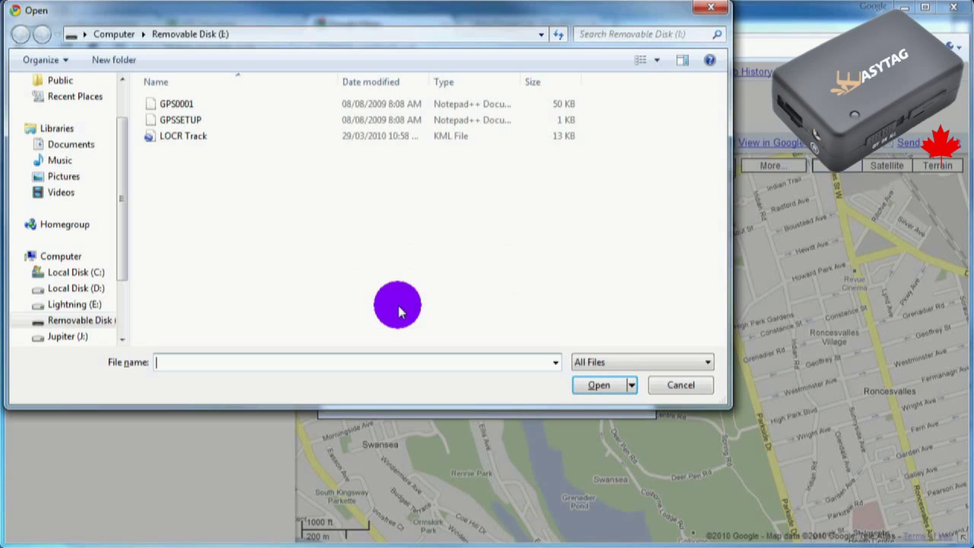
left_click(185, 143)
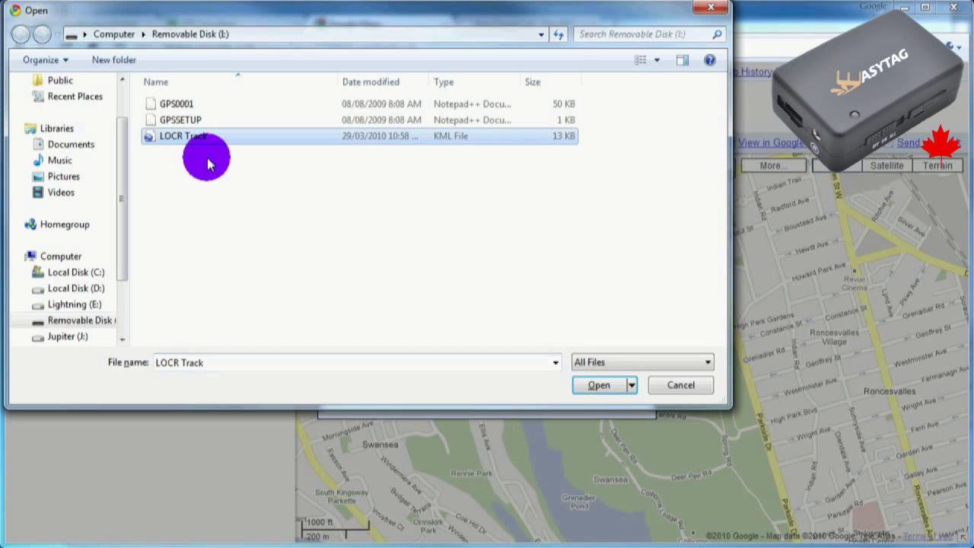
left_click(601, 385)
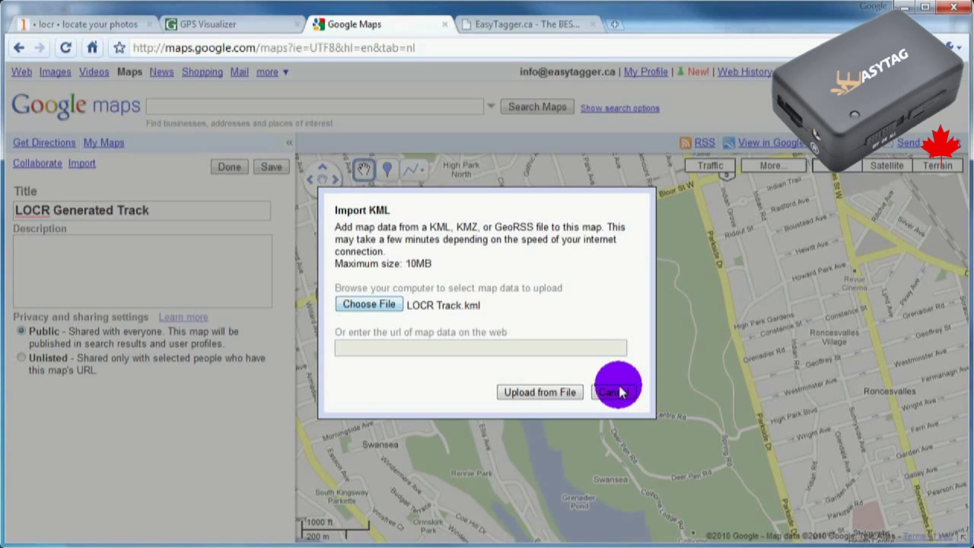
left_click(579, 401)
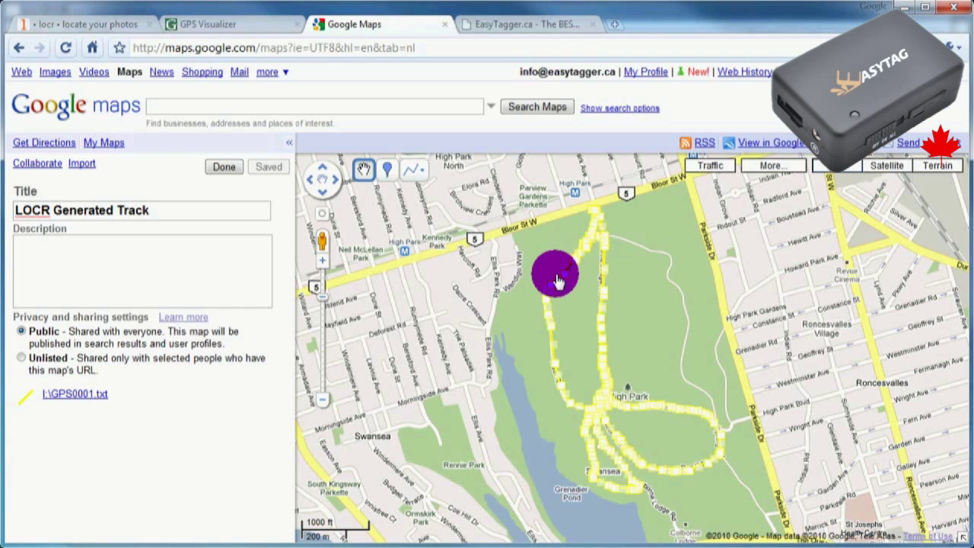
Step: Rename the imported track to 'My Path' and give it a red line
left_click(495, 417)
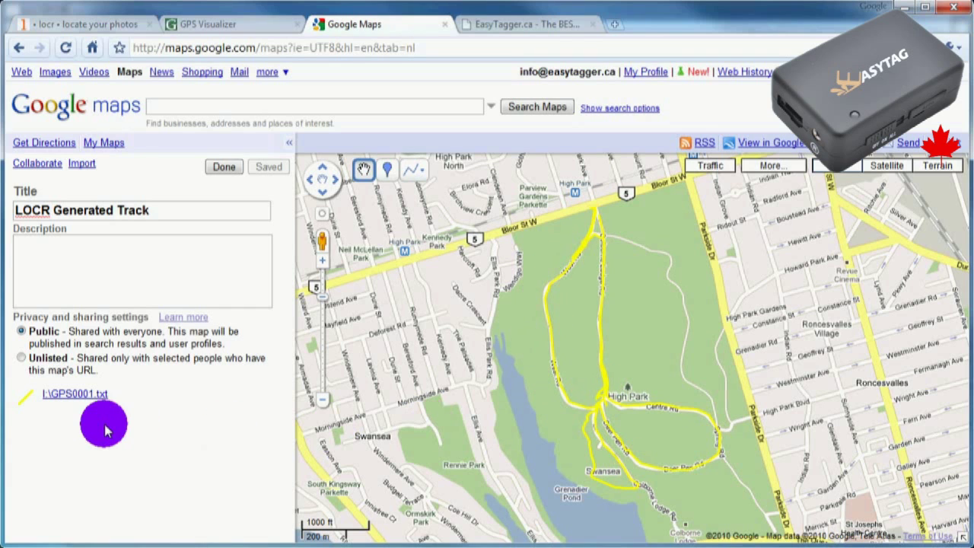
left_click(76, 394)
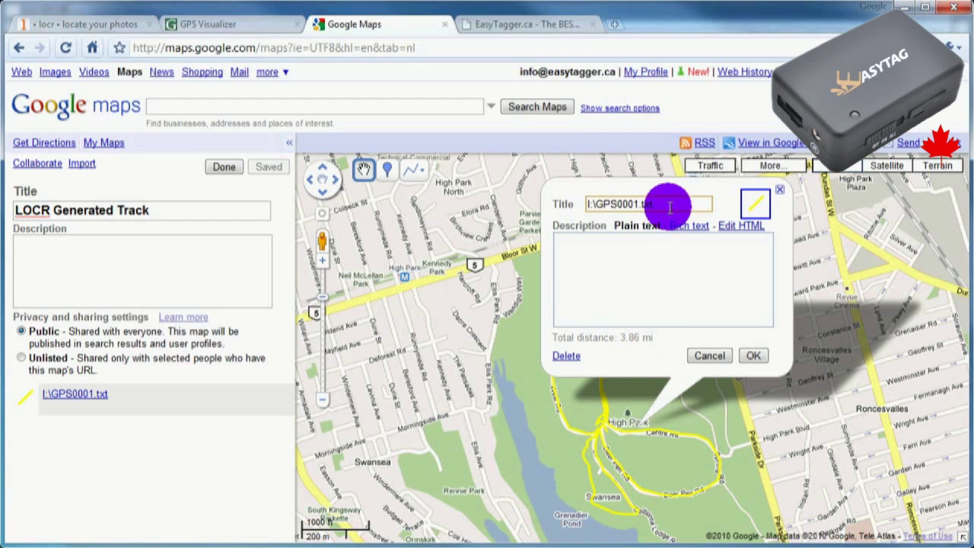
left_click_drag(669, 206, 563, 207)
type("My Path")
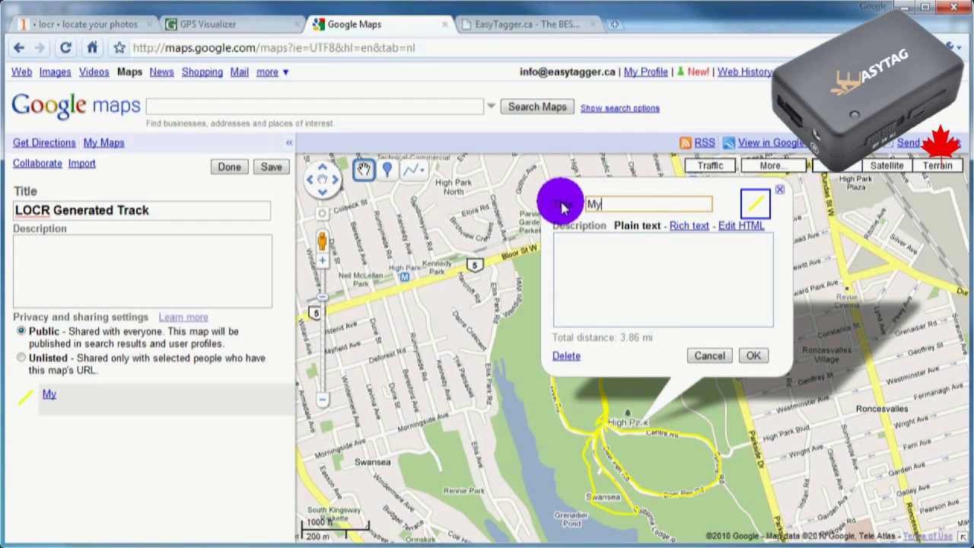
left_click(755, 205)
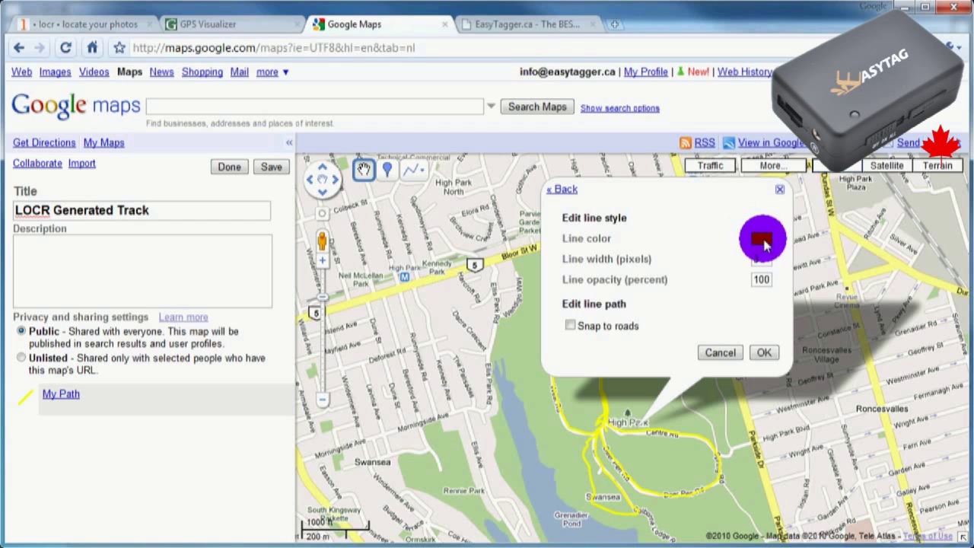
left_click(763, 241)
left_click(788, 262)
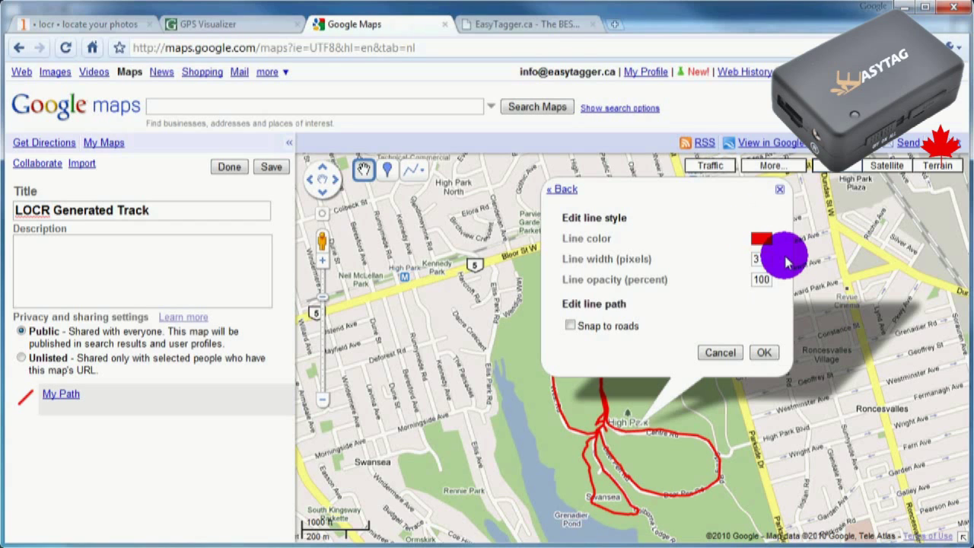
left_click(764, 353)
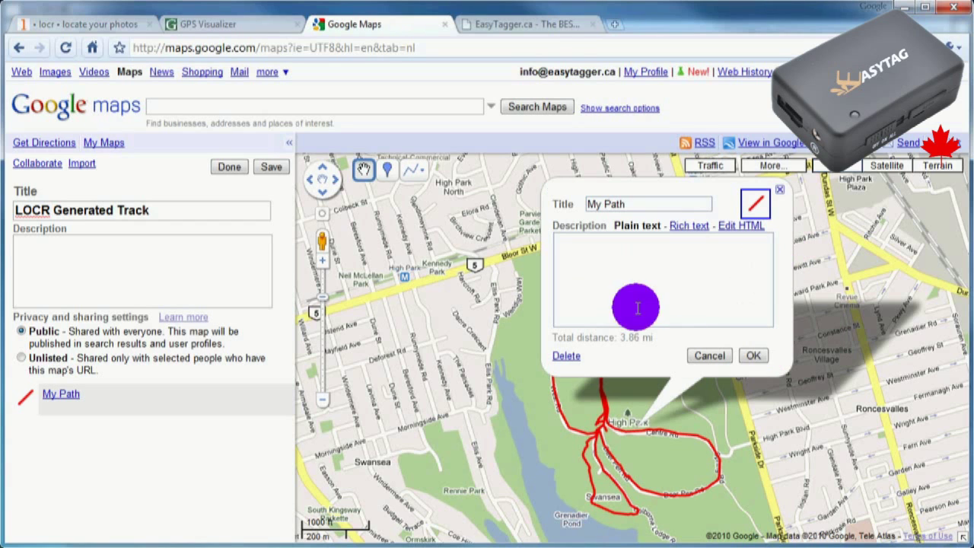
left_click(750, 355)
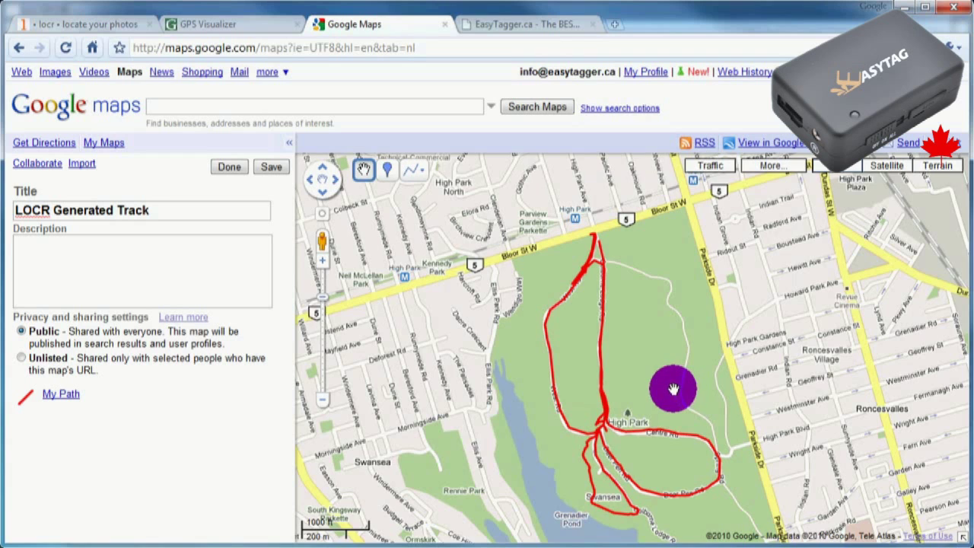
Step: Finish editing the map and return to the GPS Visualizer page
left_click_drag(670, 387, 688, 362)
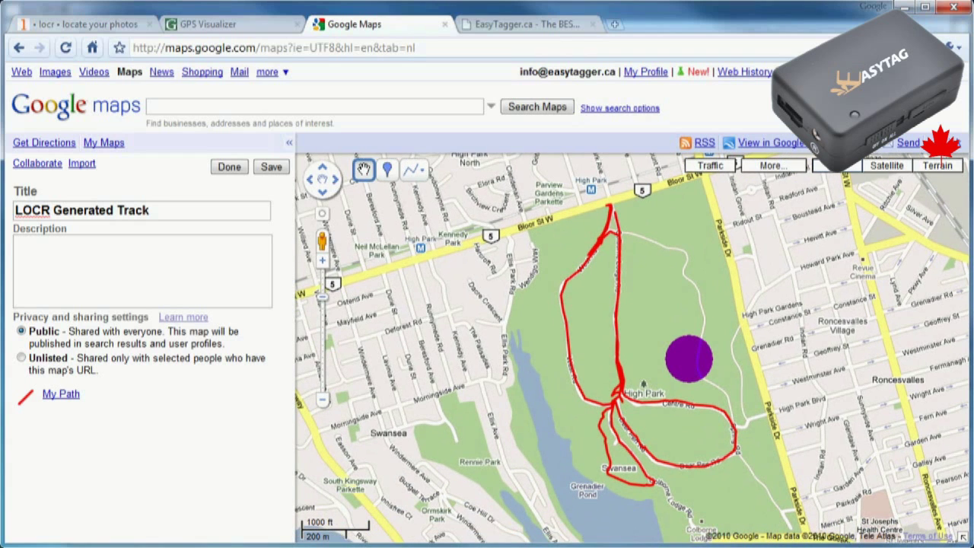
left_click(232, 170)
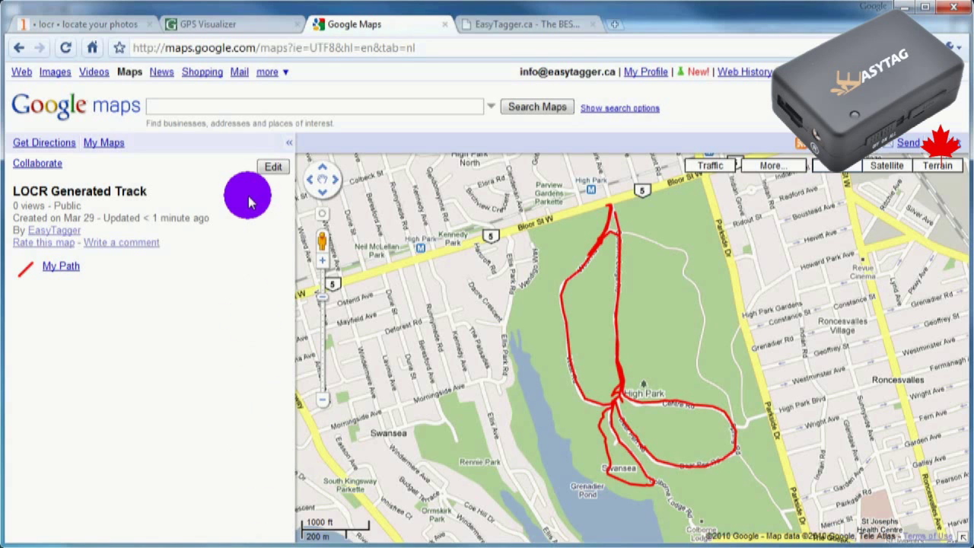
left_click(254, 27)
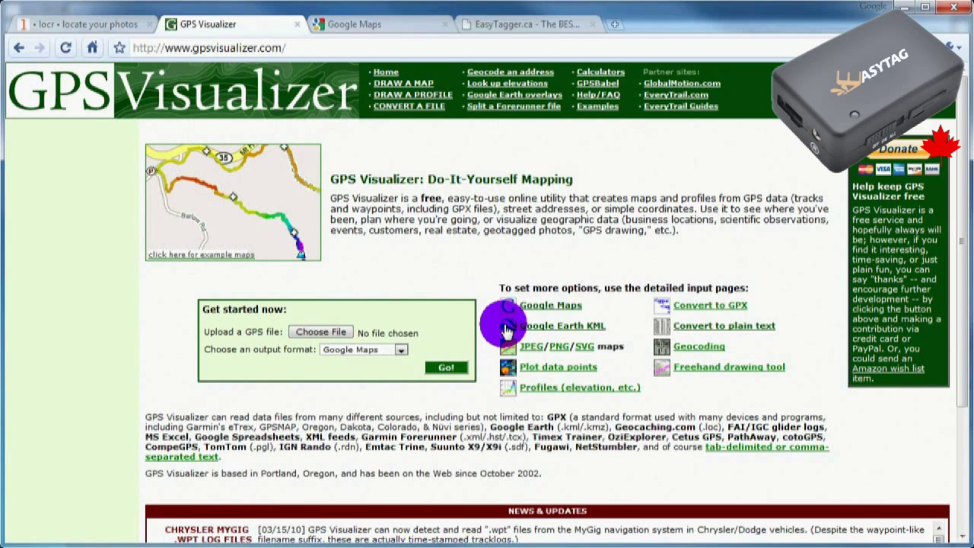
Step: Set the Google Earth KML form to uncompressed .kml output with Magenta as default track colour
left_click(599, 331)
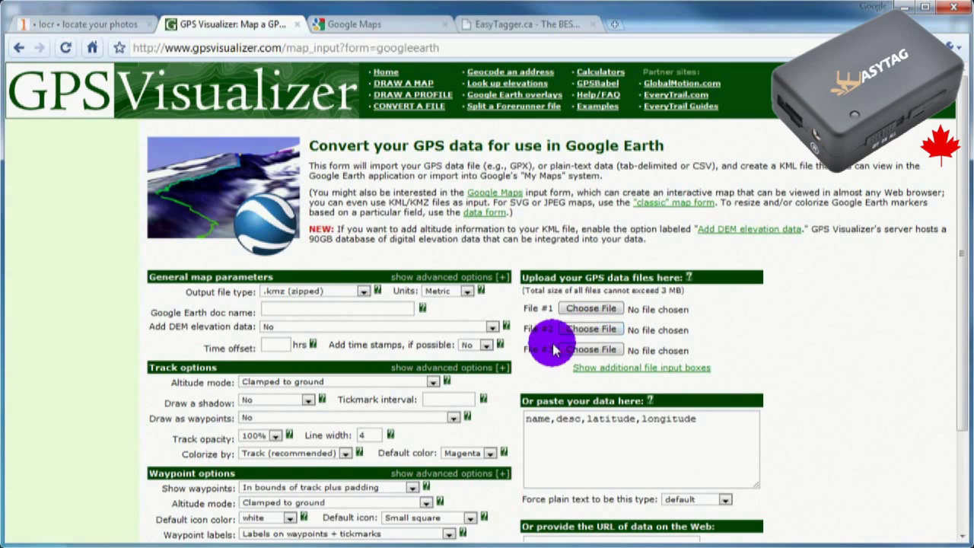
left_click(334, 294)
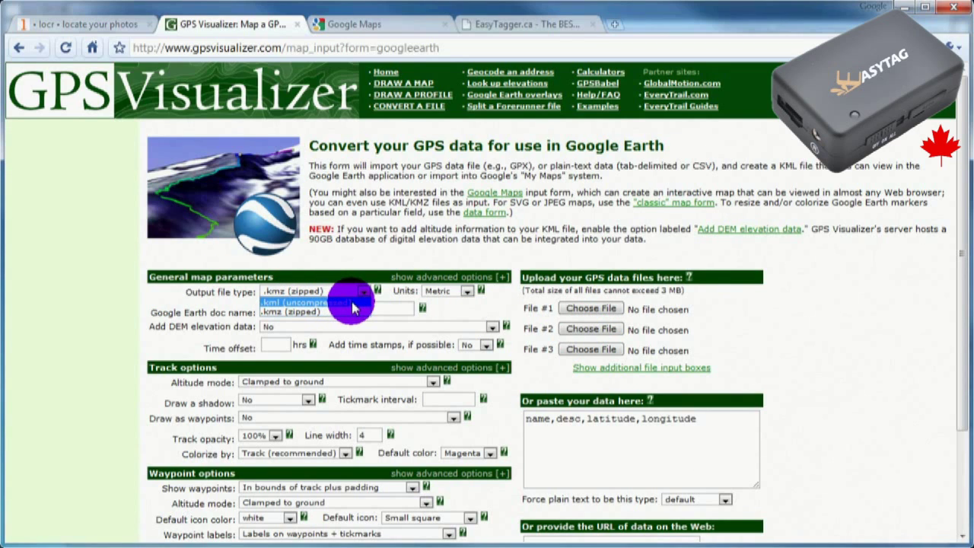
left_click(350, 303)
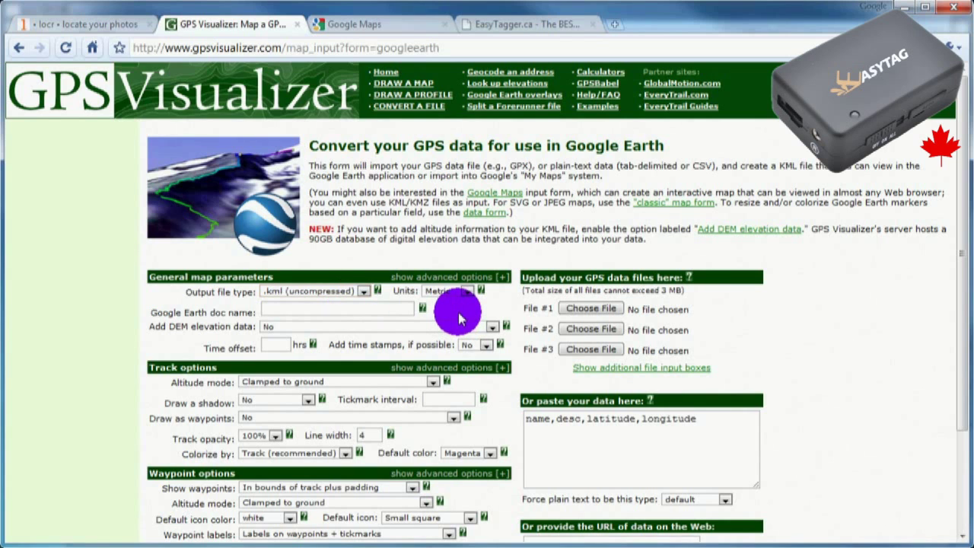
scroll(466, 318, "down", 3)
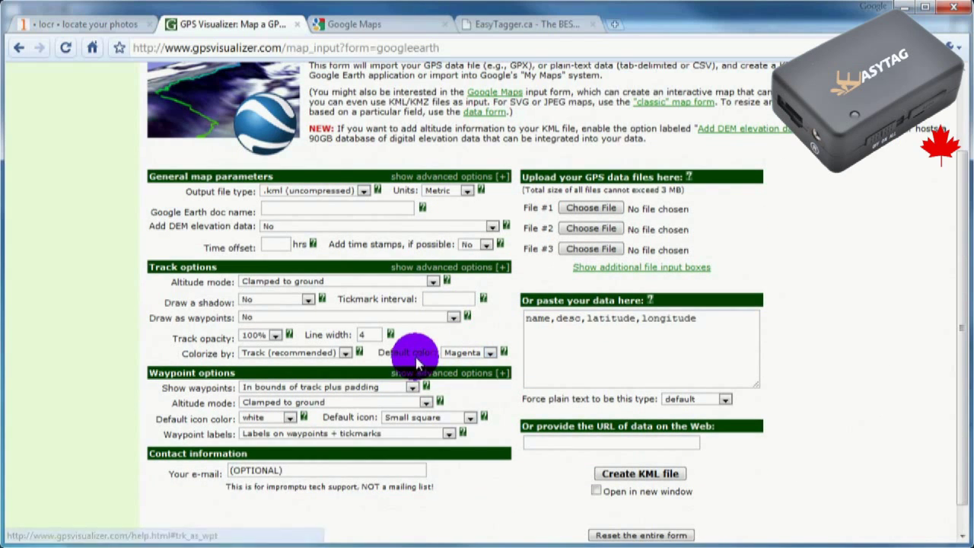
left_click(488, 353)
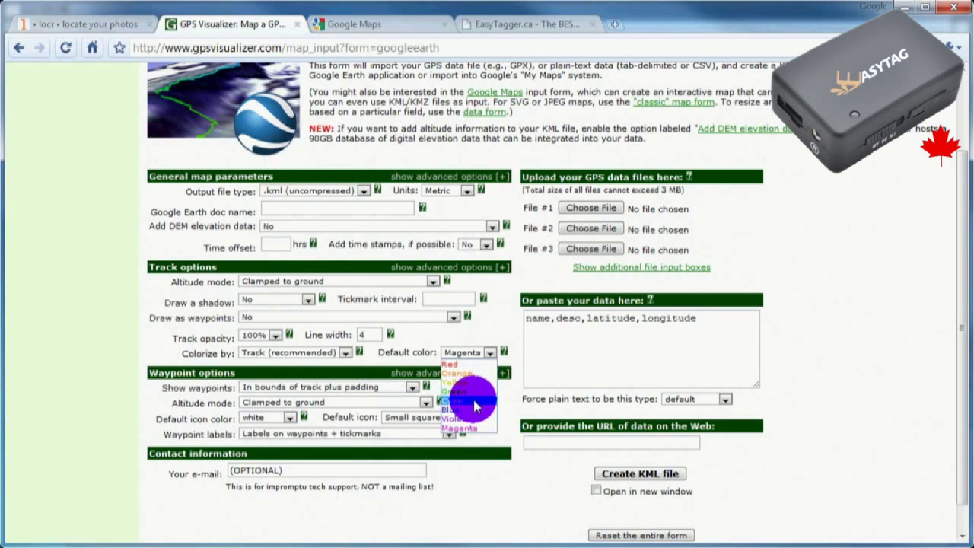
left_click(475, 431)
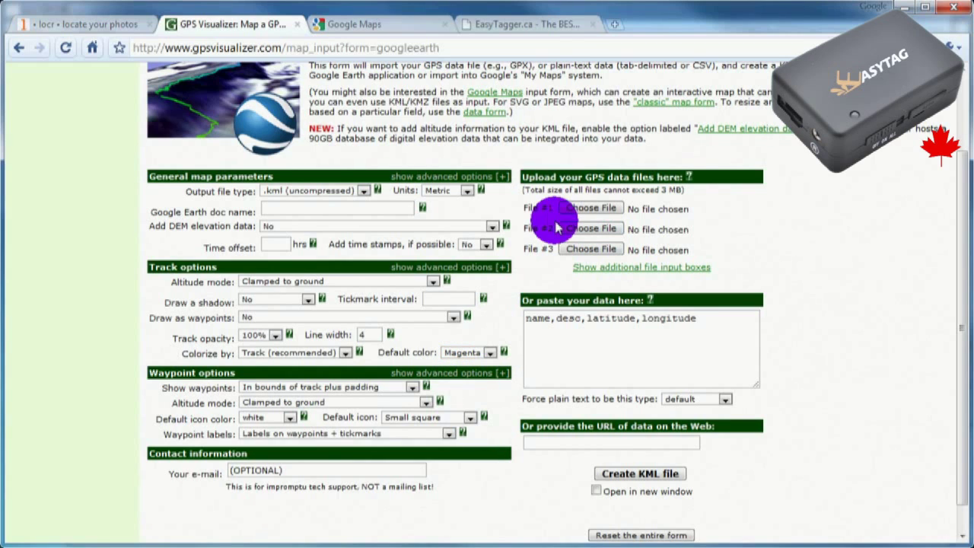
left_click(601, 213)
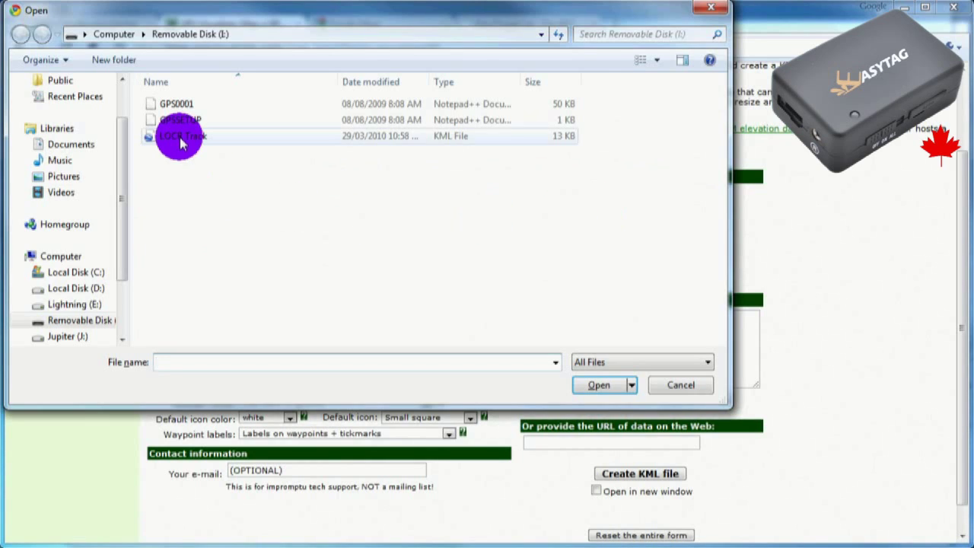
Step: Upload GPS0001 from Removable Disk (I:) as File #1 for KML conversion
left_click(175, 106)
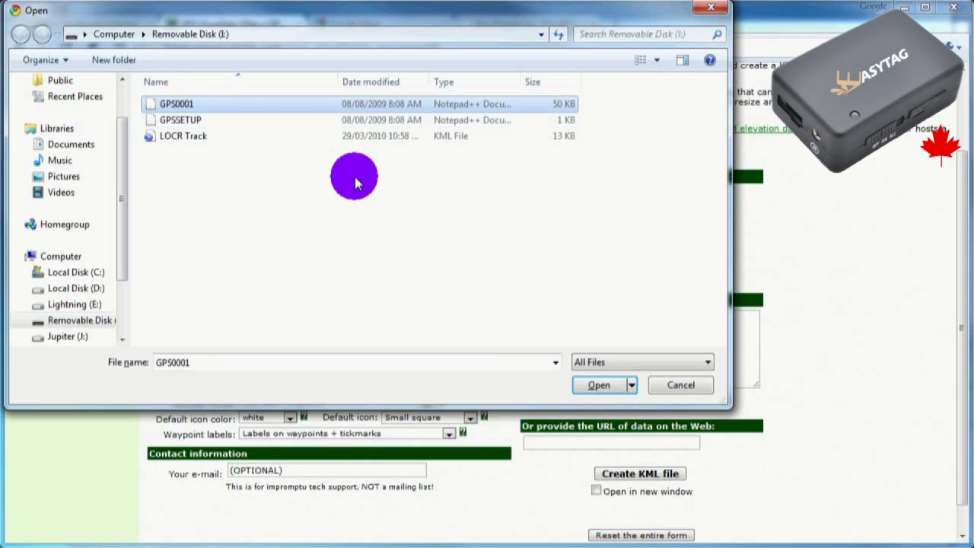
left_click(601, 385)
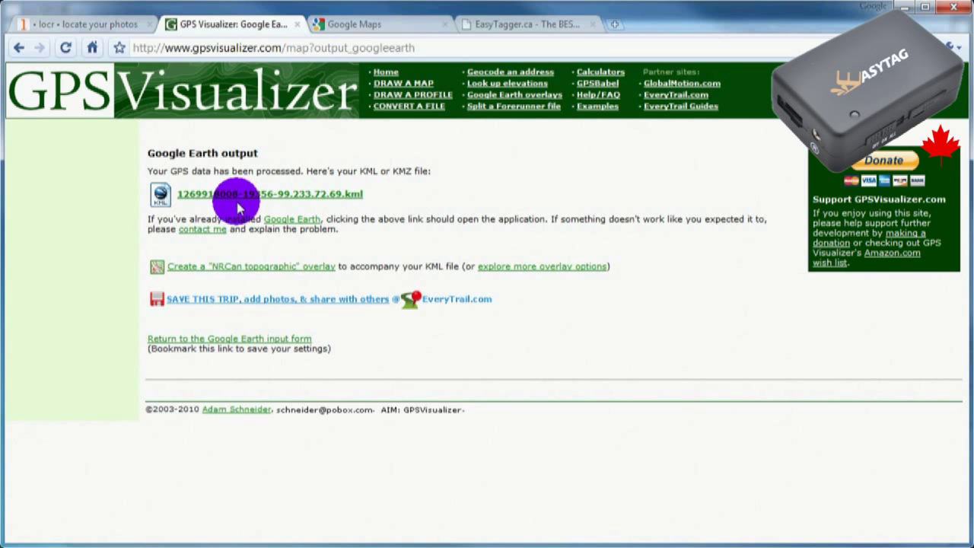
Step: Save the generated KML link as 'GPS Visualizer Track' on the removable disk and dismiss the download bar
right_click(352, 196)
left_click(448, 255)
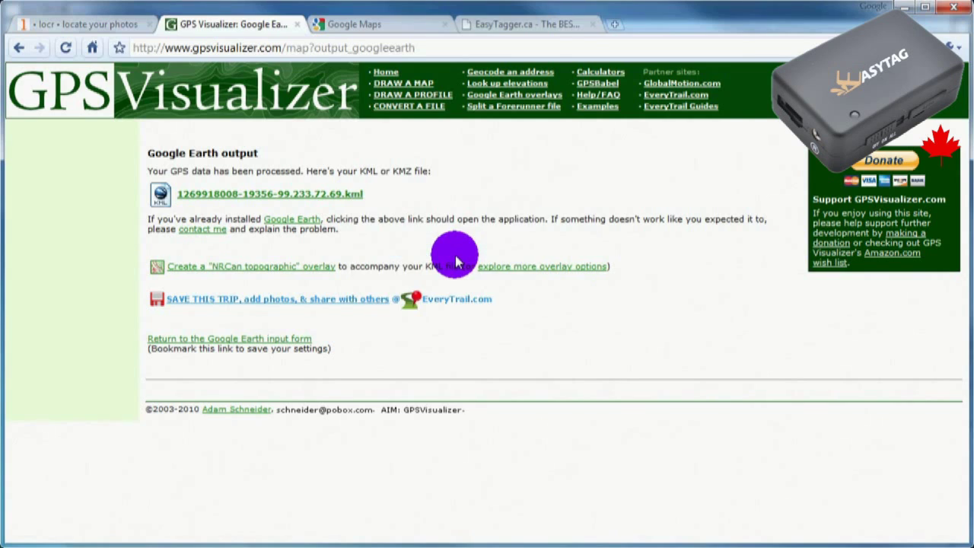
type("GPS Visualizer Track")
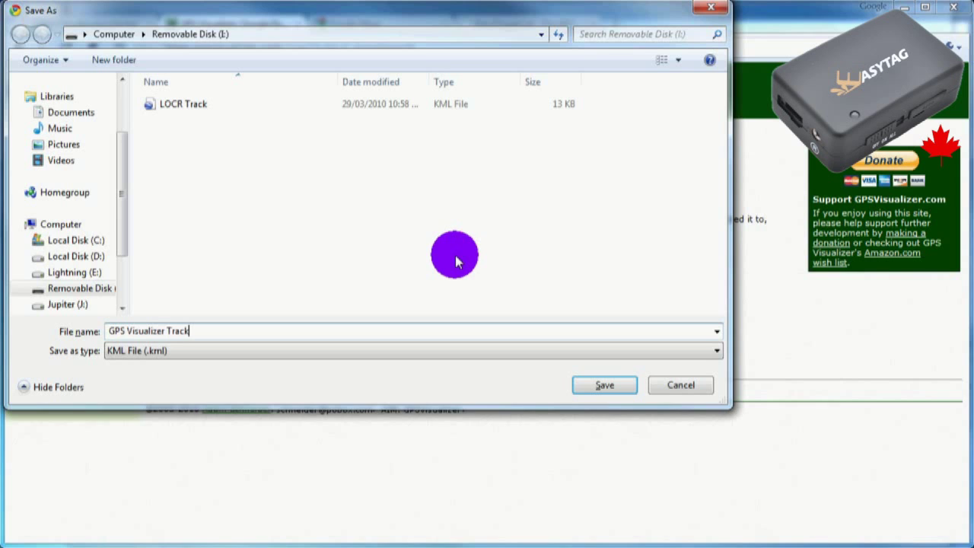
left_click(624, 390)
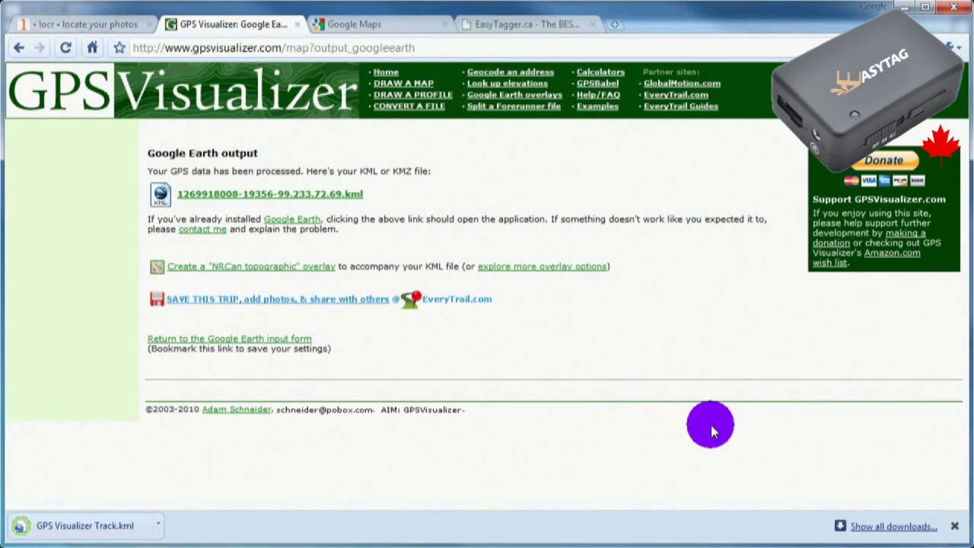
left_click(954, 529)
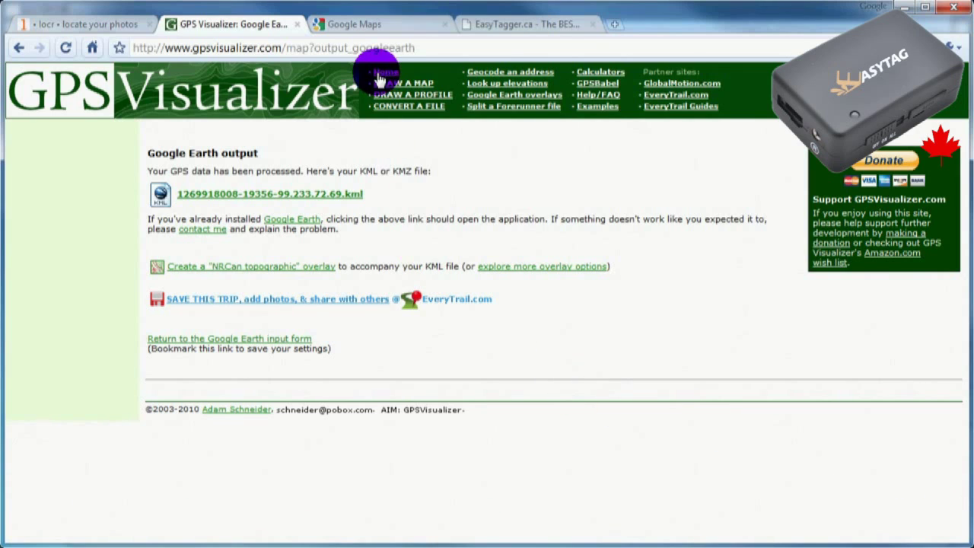
Step: In Google Maps' My Maps, create a new map titled 'GPS Visualizer Generated Track' and open Import
left_click(394, 27)
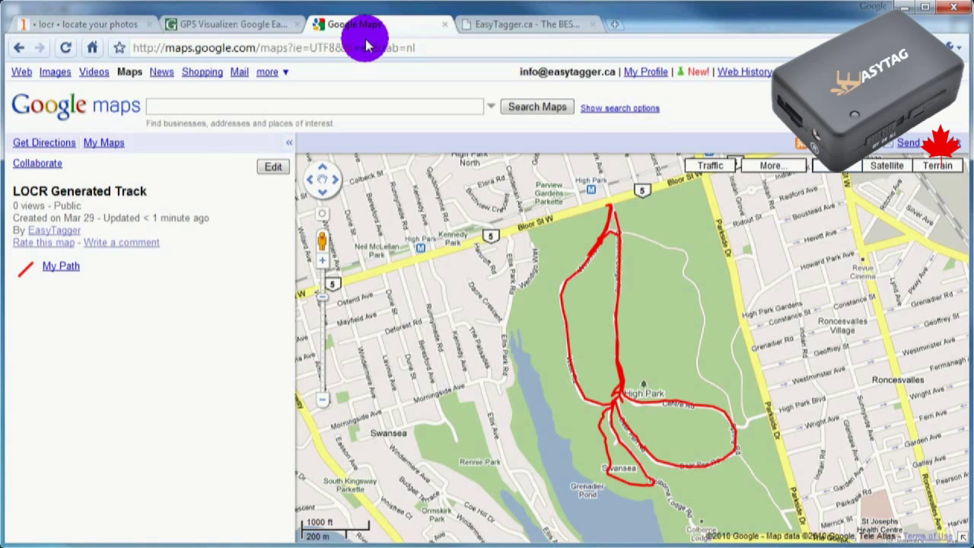
left_click(115, 149)
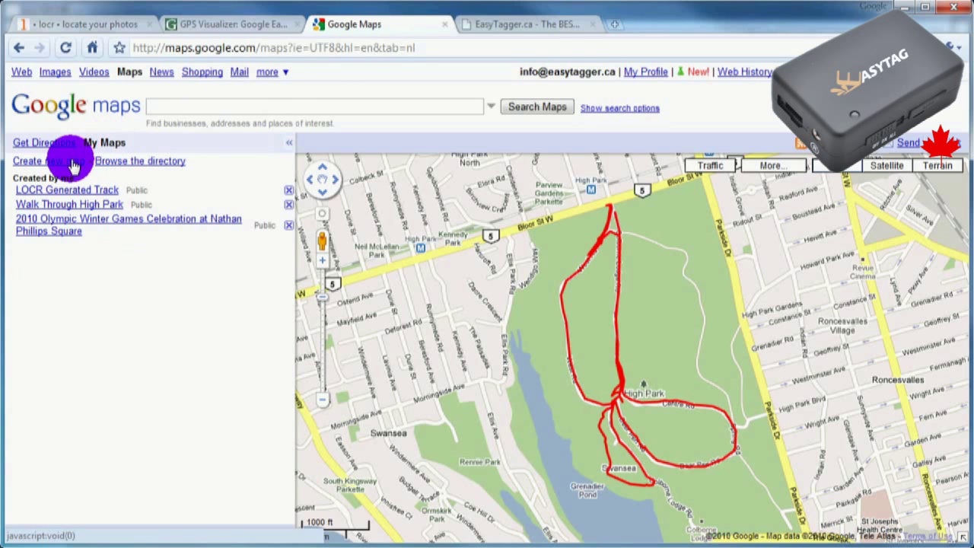
left_click(73, 163)
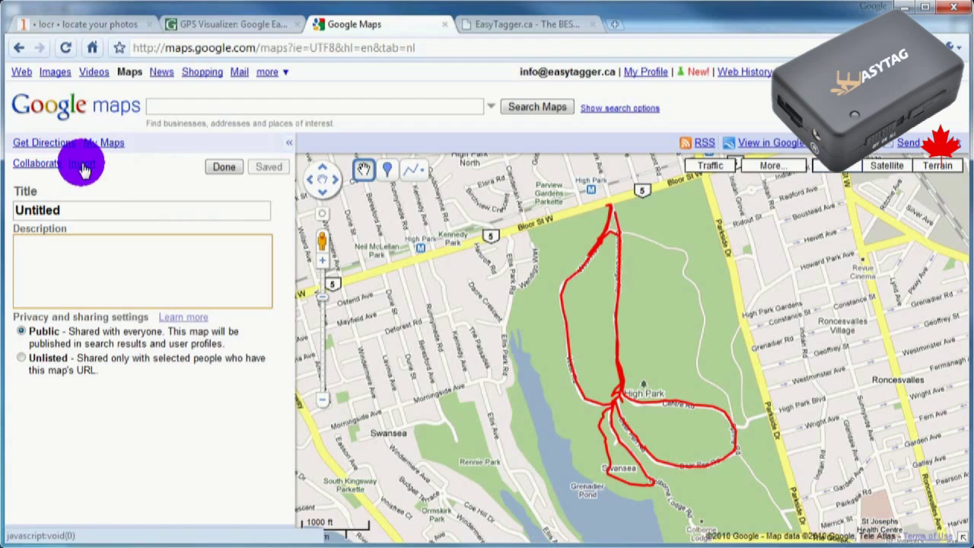
left_click(98, 207)
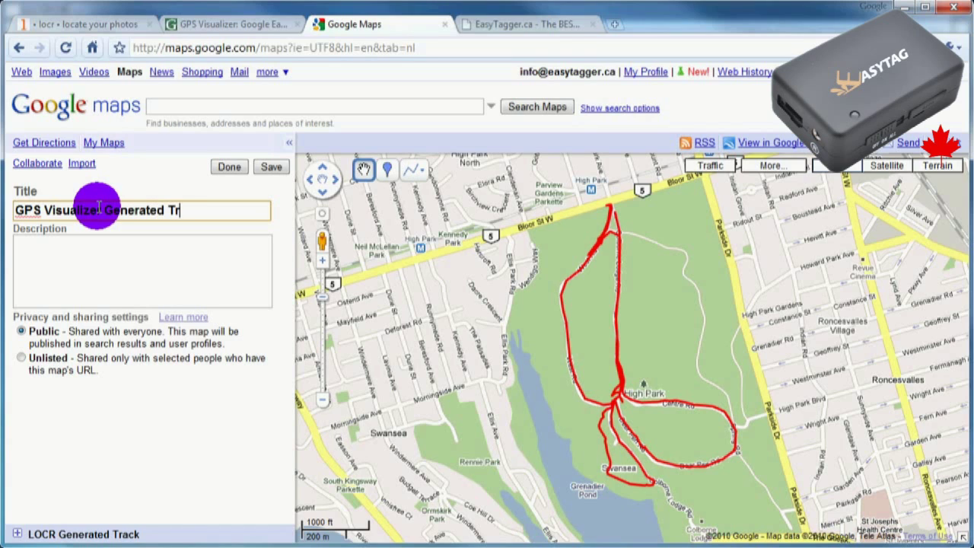
left_click(85, 166)
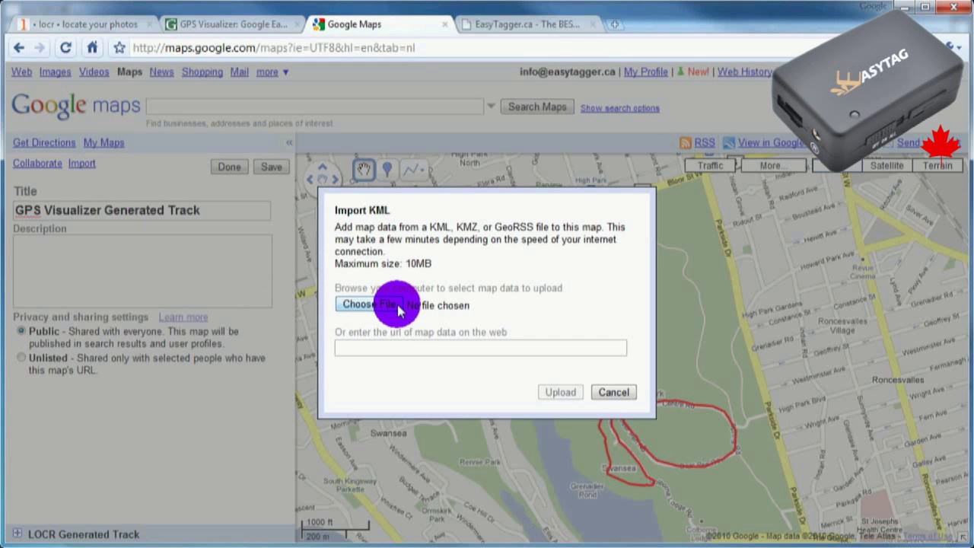
Step: Choose the 'GPS Visualizer Track' KML file and upload it, drawing two GPS0001 tracks through High Park
left_click(368, 305)
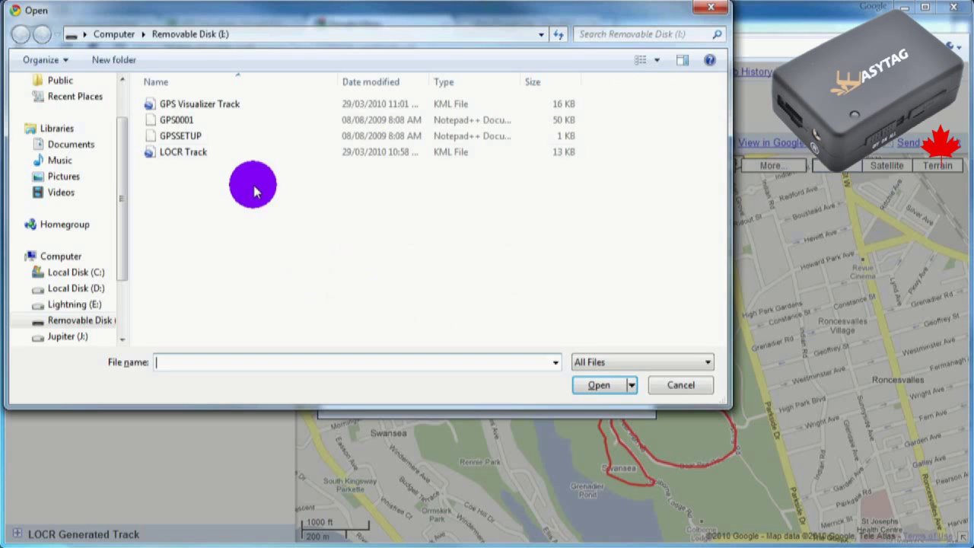
left_click(222, 104)
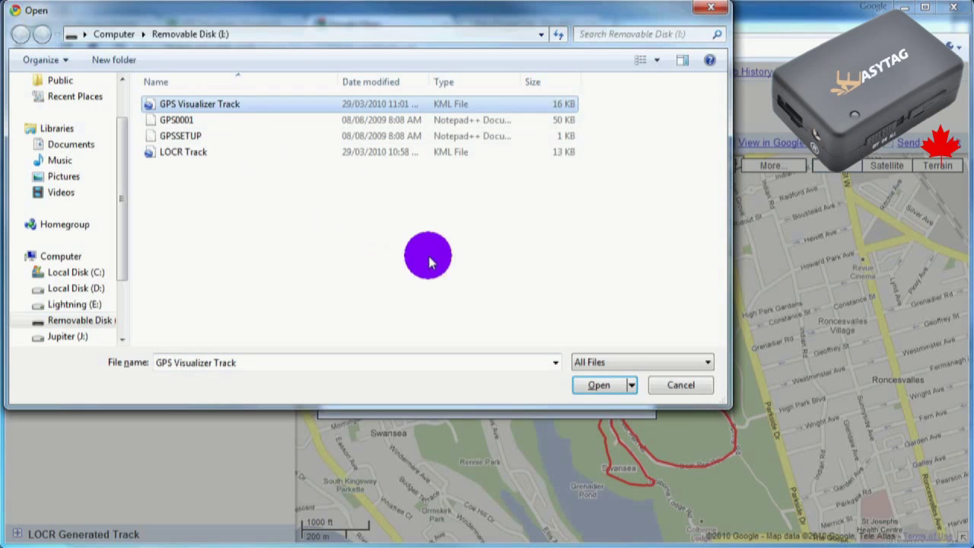
left_click(616, 387)
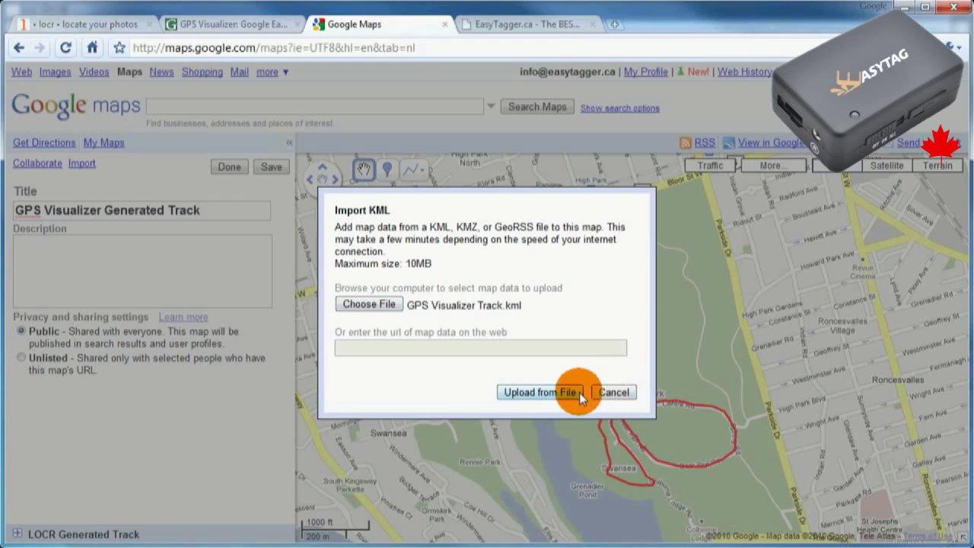
left_click(555, 393)
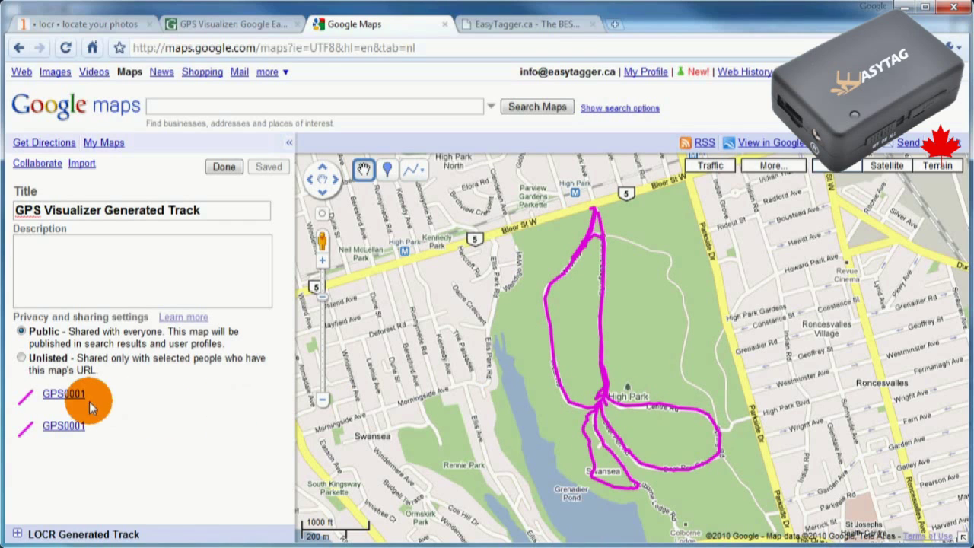
Step: Rename the first GPS0001 track to 'Path 1'
left_click(64, 394)
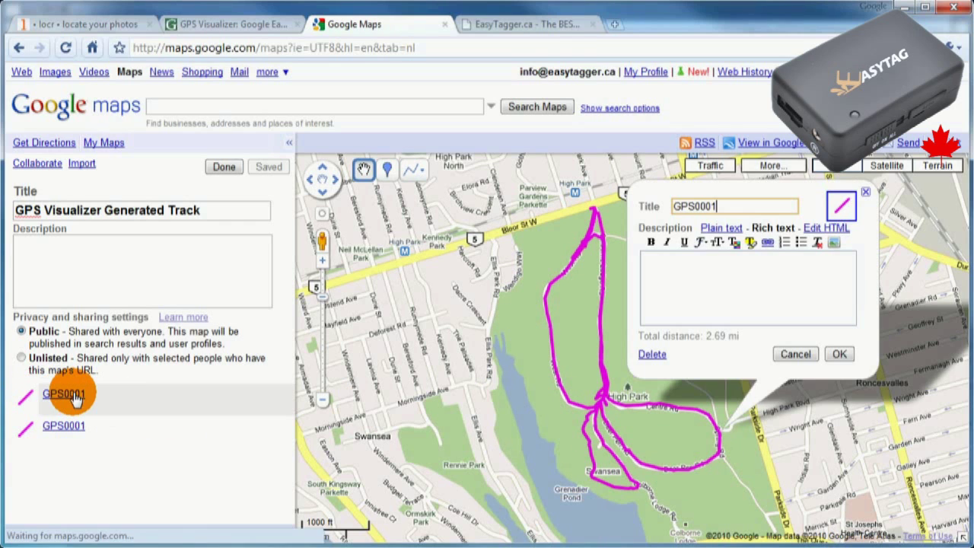
double_click(739, 207)
type("Path")
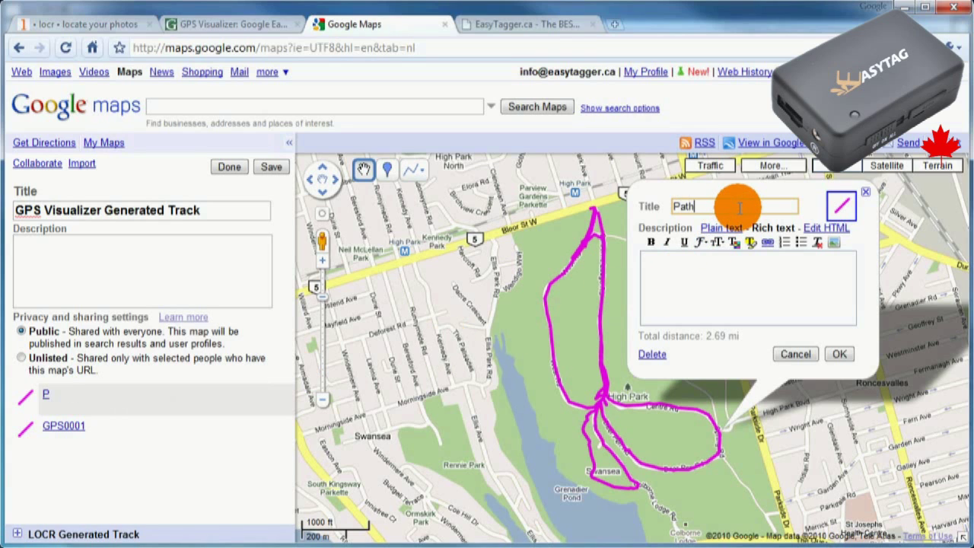
type(" 1")
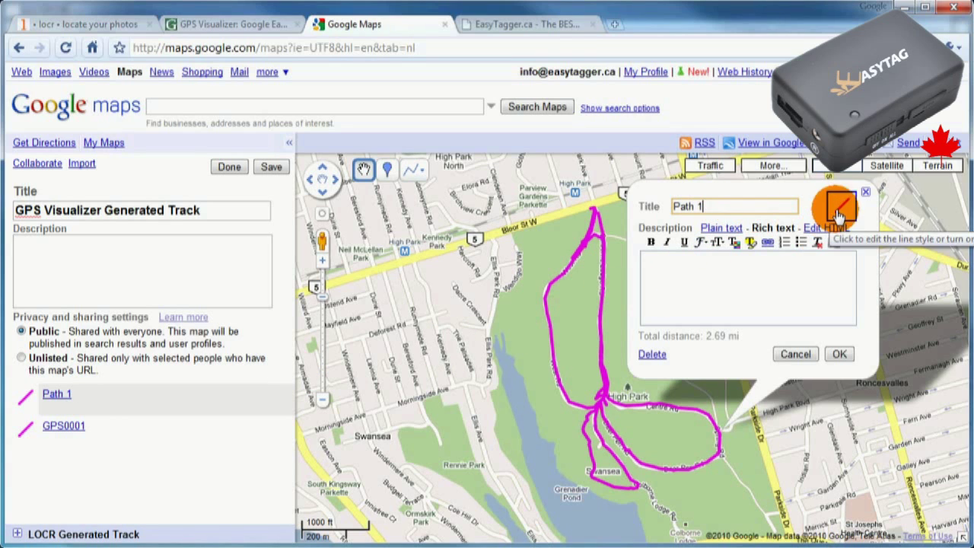
left_click(840, 355)
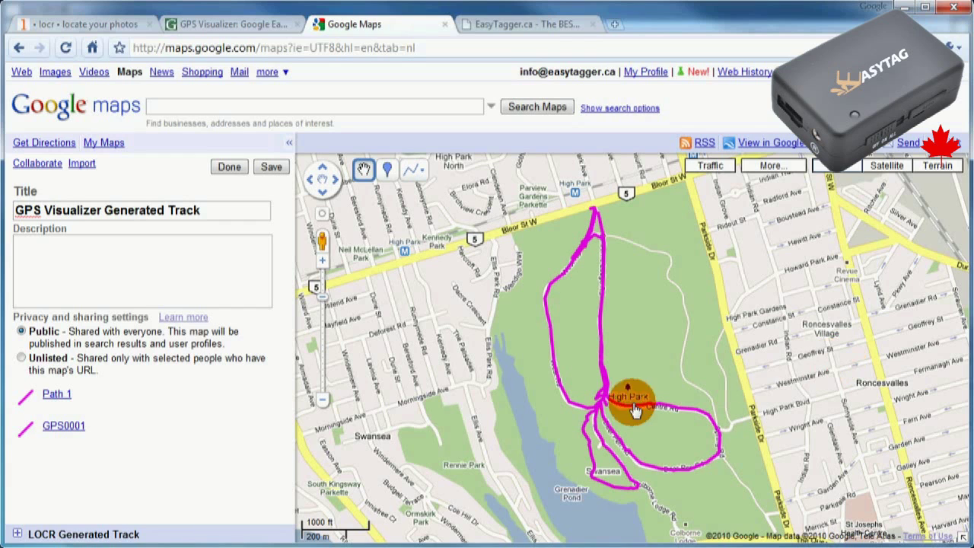
Step: Rename the second GPS0001 track to 'Path 2' and give it a blue line color
left_click(69, 426)
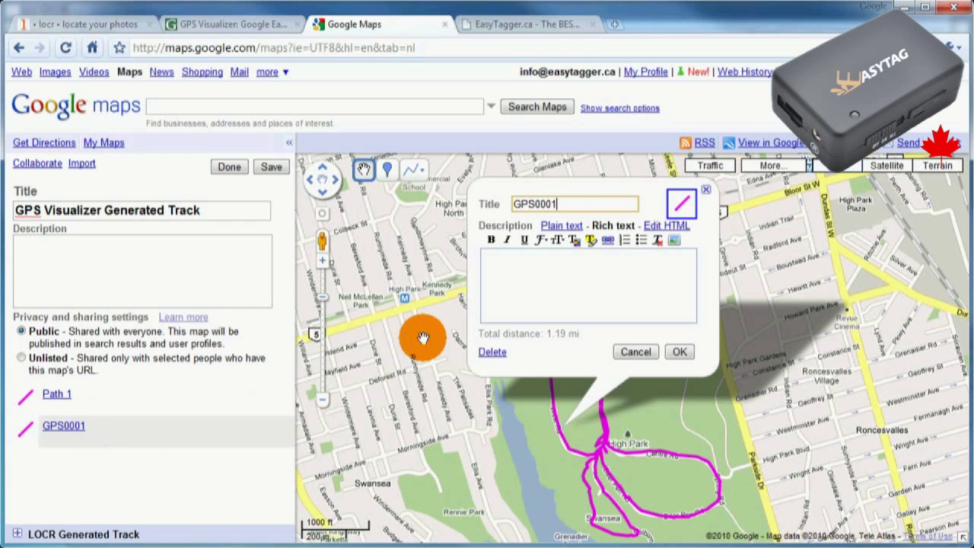
left_click(680, 207)
left_click(684, 239)
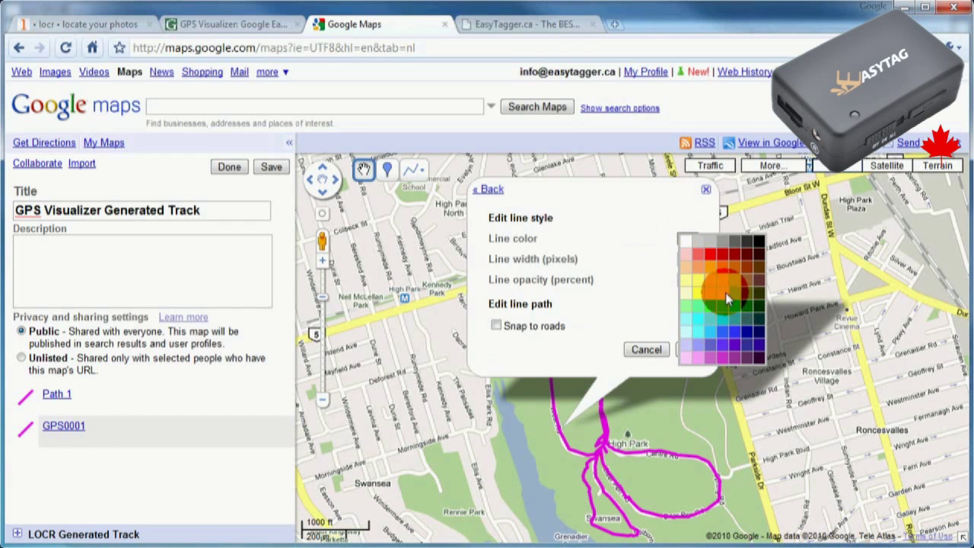
left_click(732, 327)
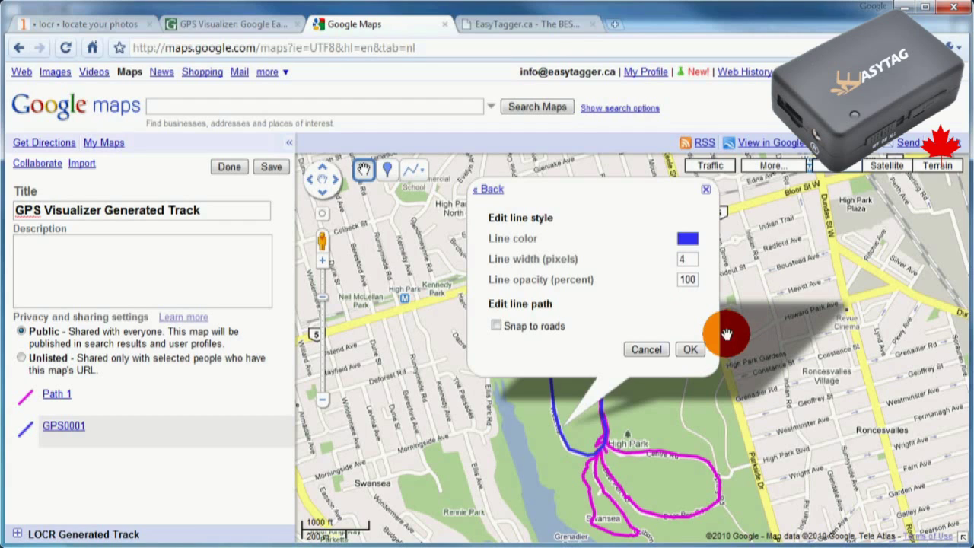
left_click(690, 350)
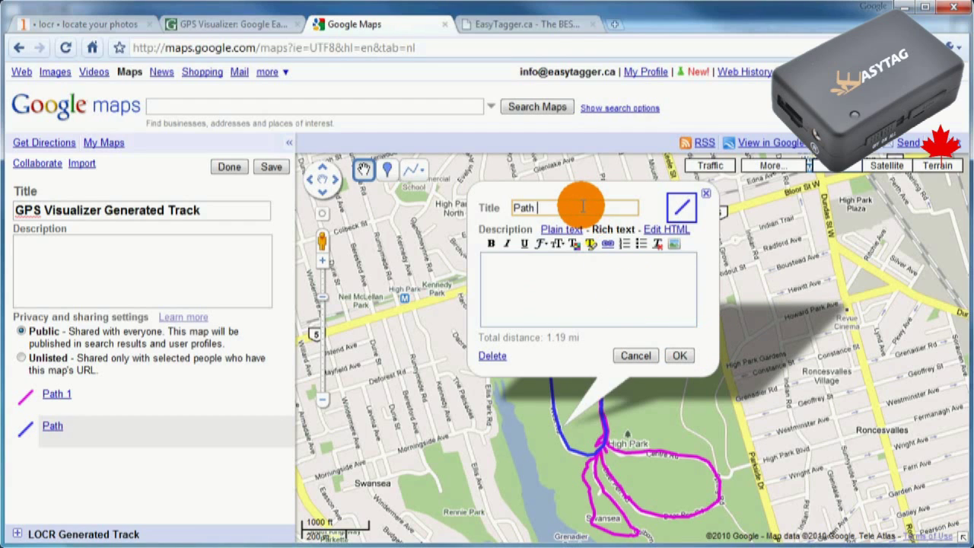
left_click(679, 355)
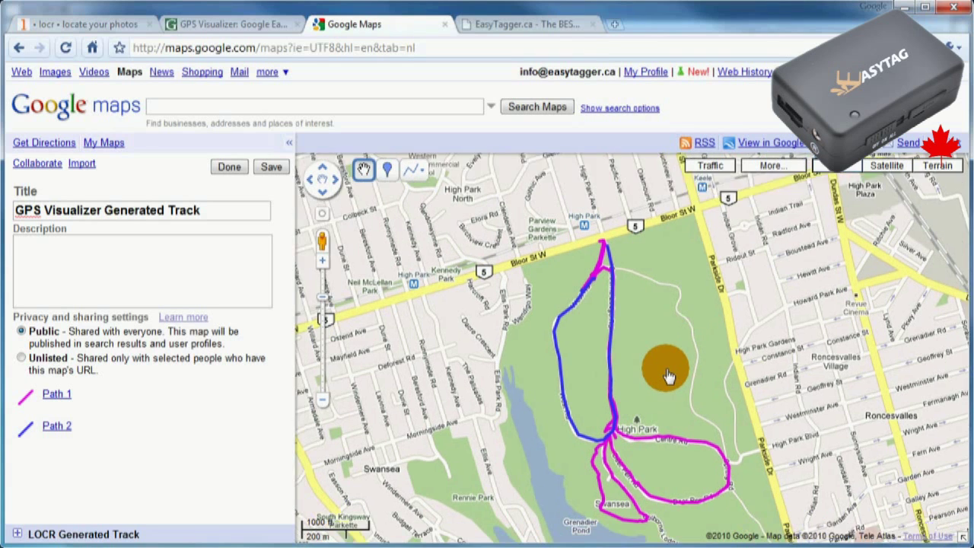
Step: Leave edit mode to show the finished map with Path 1 and Path 2
mouse_move(609, 253)
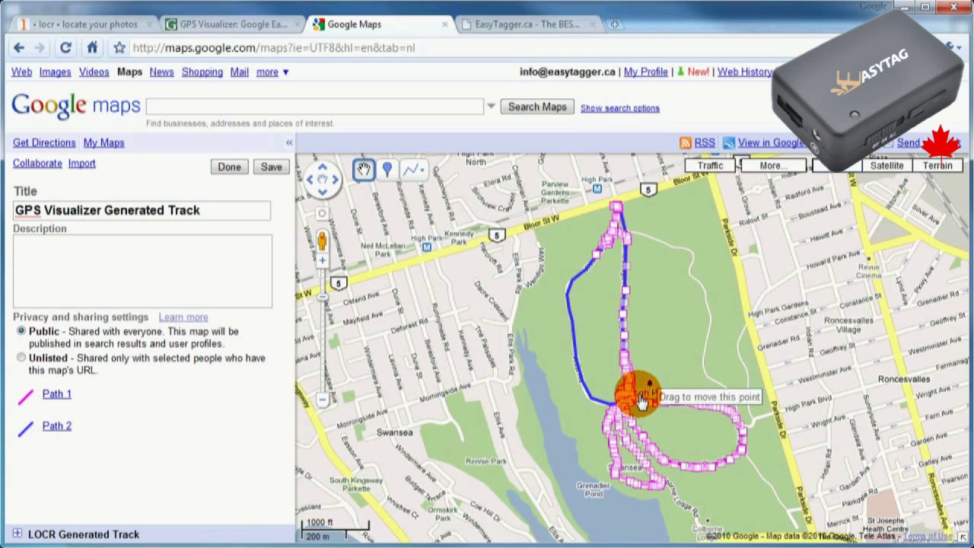
left_click(232, 168)
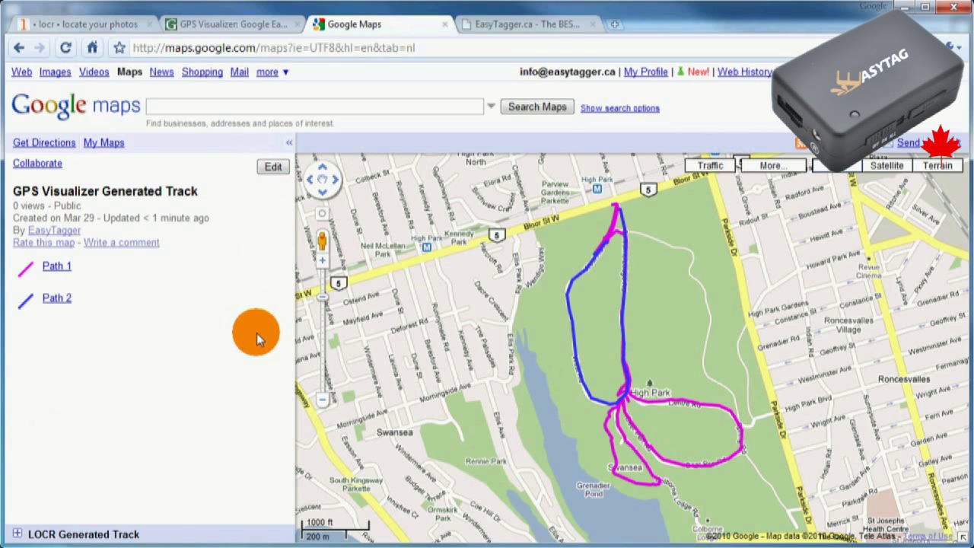